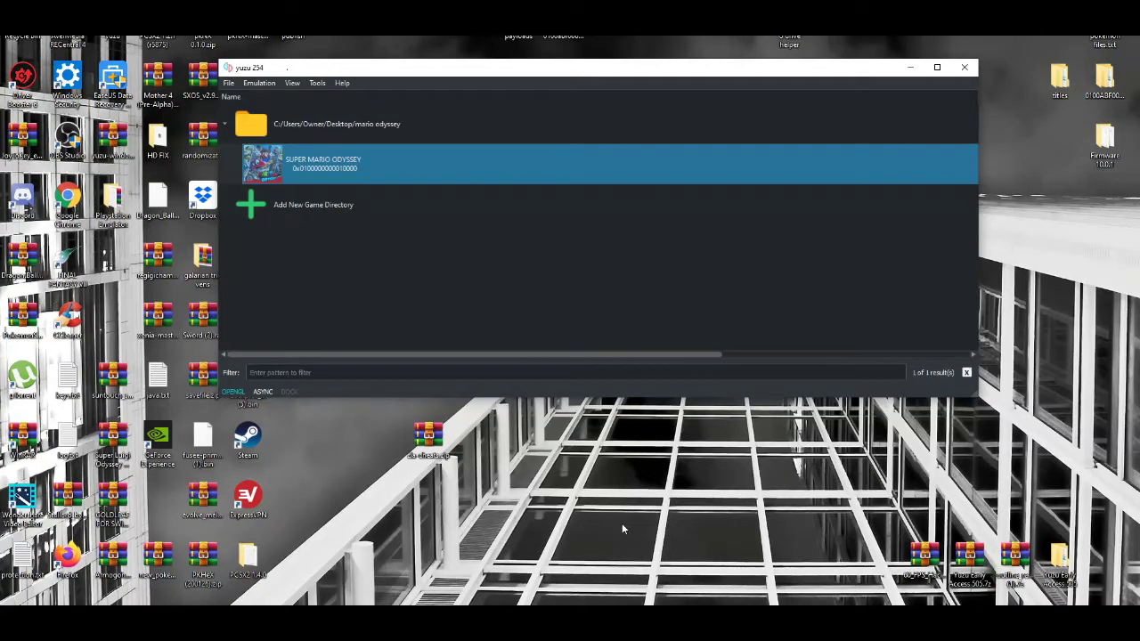
Step: Open the emulator's graphics configuration and set the internal resolution to 4x Native (5120x2880)
click(260, 85)
click(291, 174)
click(455, 51)
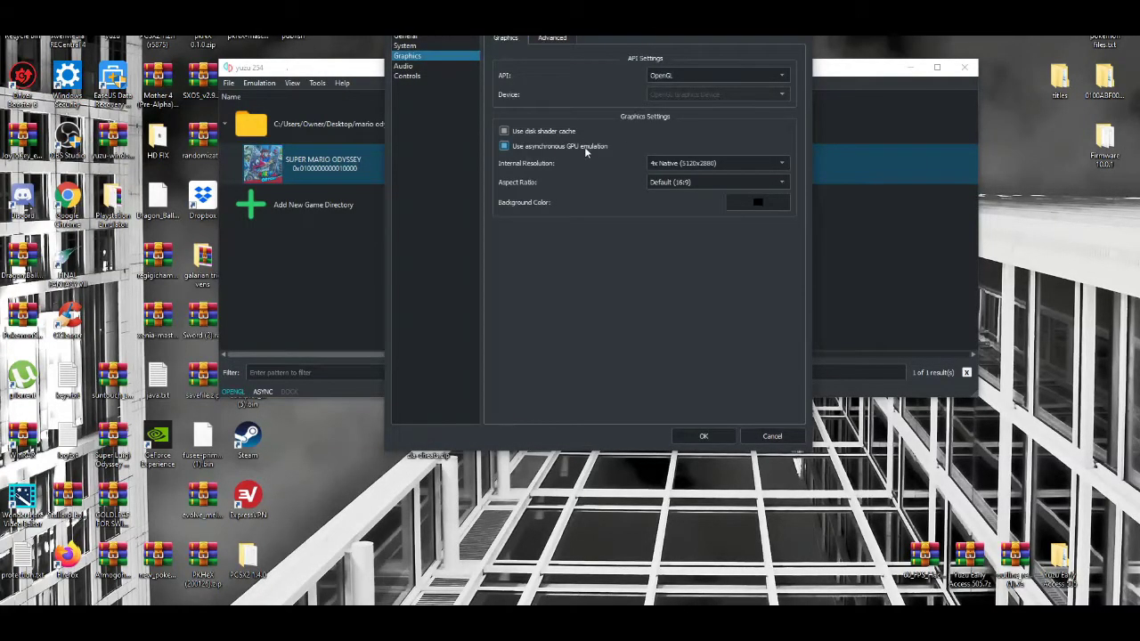
click(702, 163)
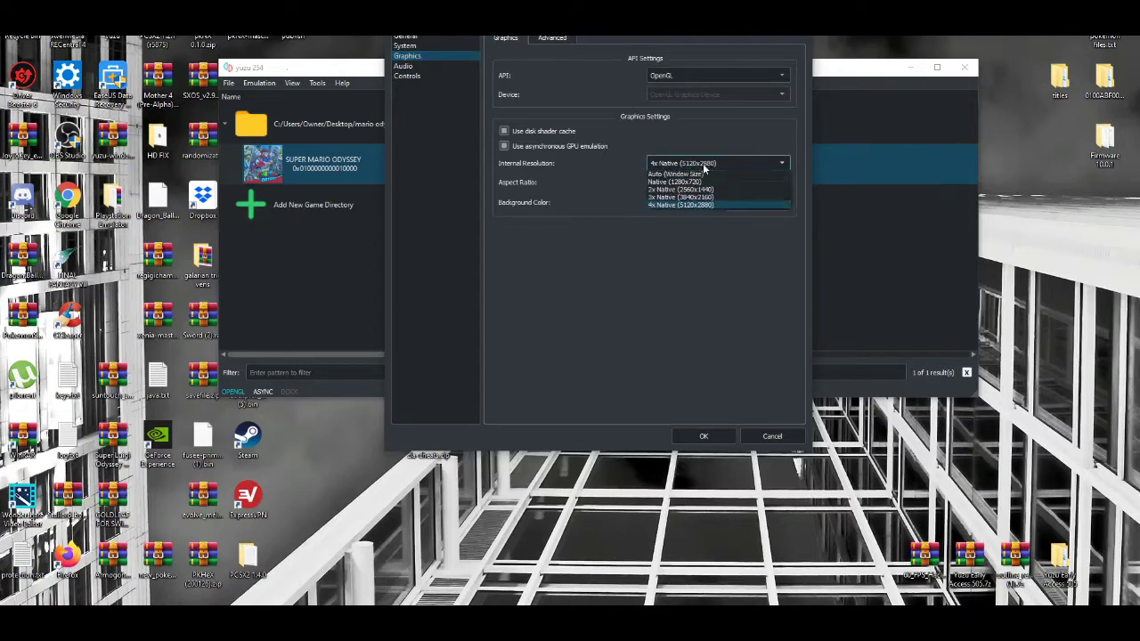
click(681, 206)
Step: Set the advanced graphics accuracy level to High and apply the configuration
click(561, 39)
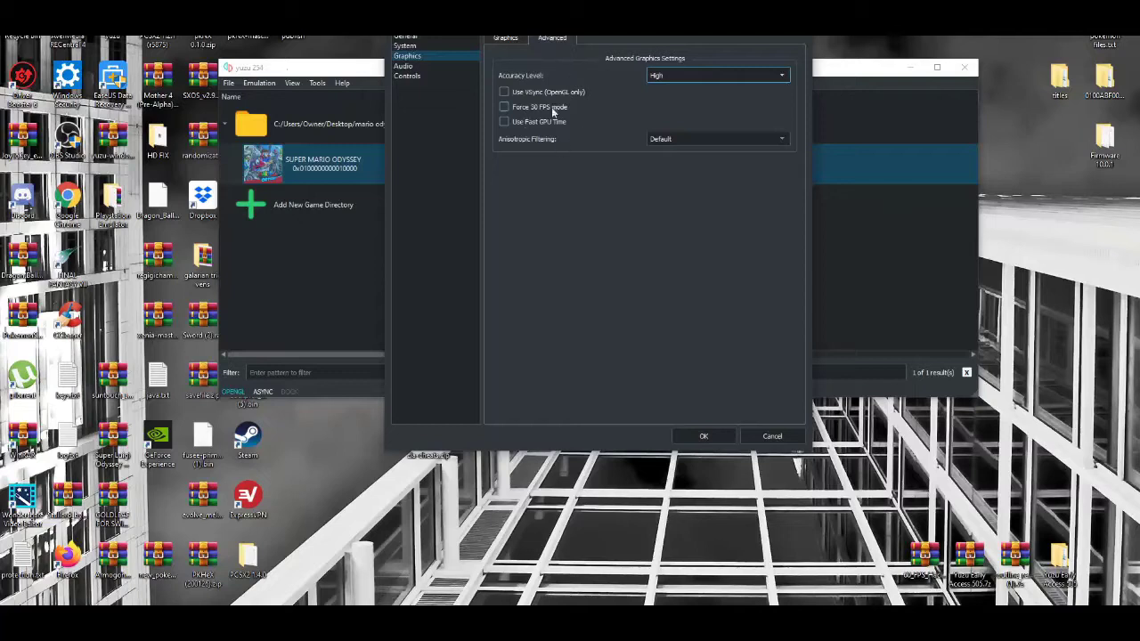
click(722, 69)
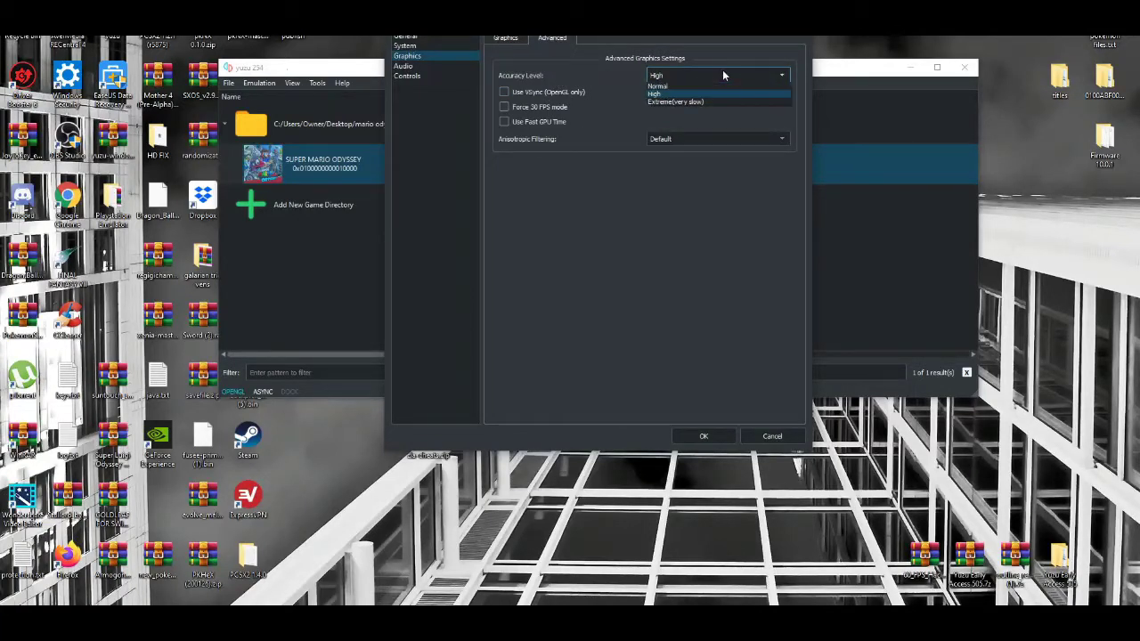
click(661, 97)
click(706, 436)
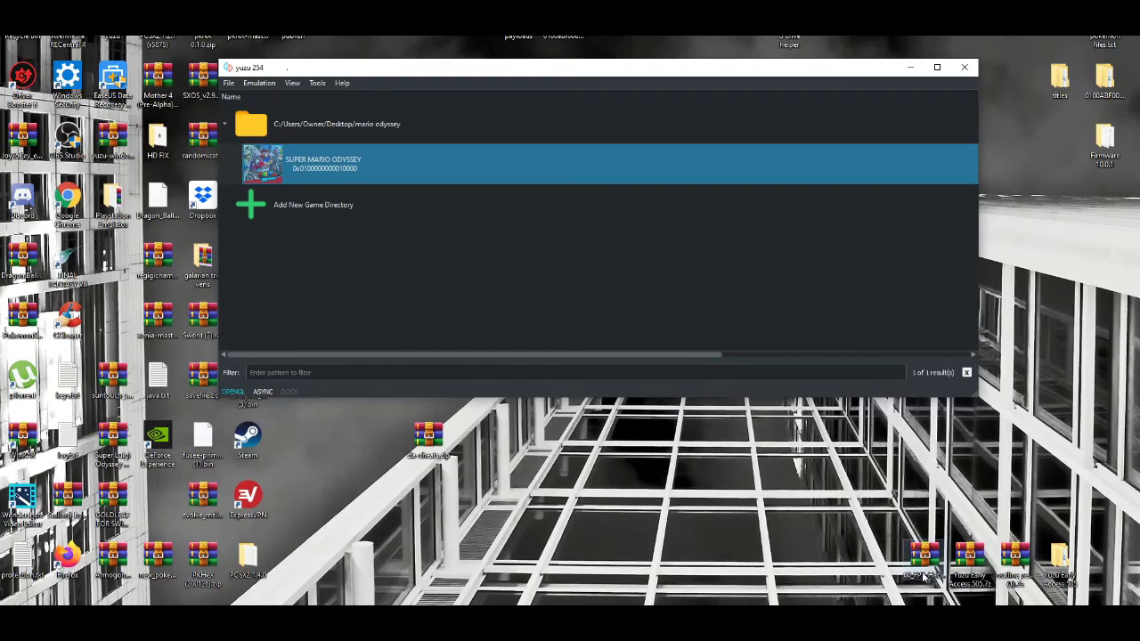
Step: Open the 60_FPS_Hack.zip archive from the desktop and the mod data location of Super Mario Odyssey
double_click(924, 575)
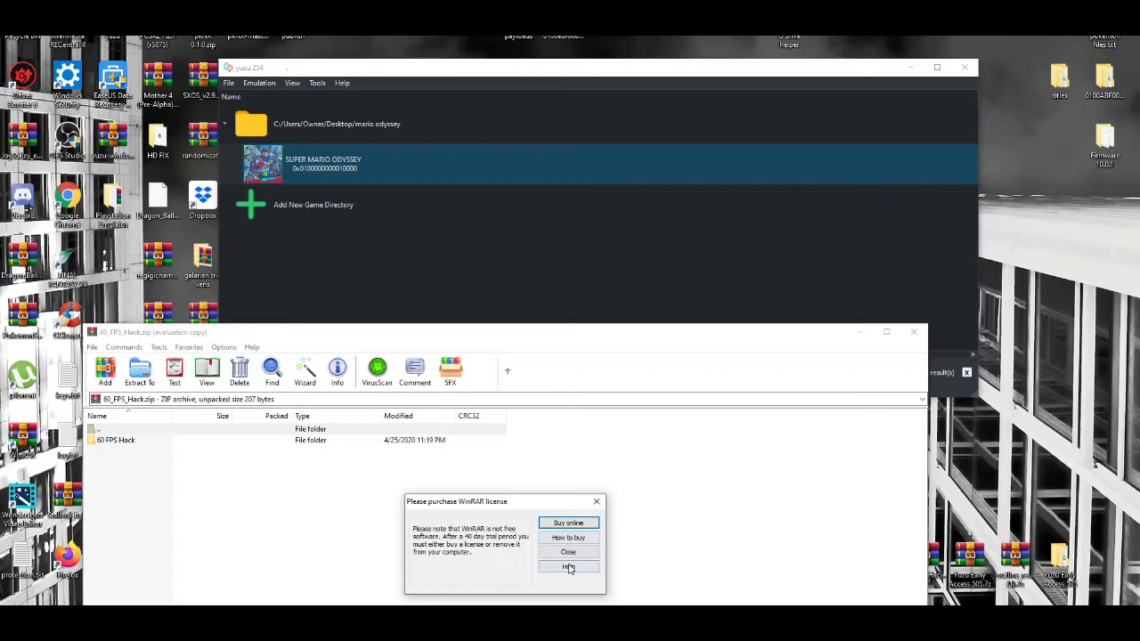
click(567, 553)
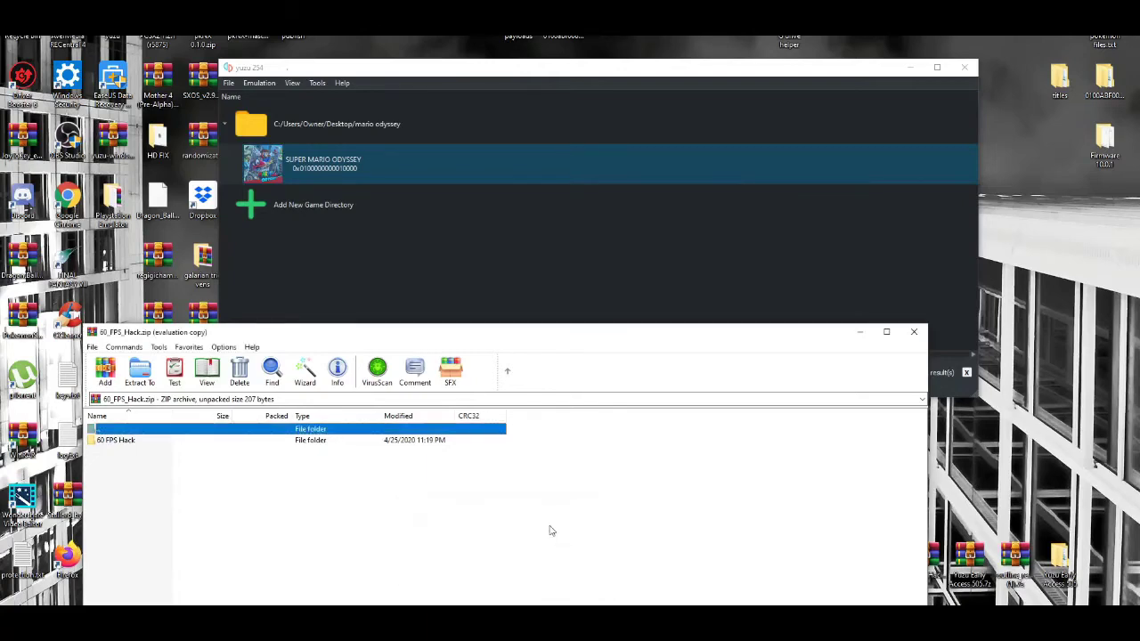
right_click(408, 156)
click(452, 182)
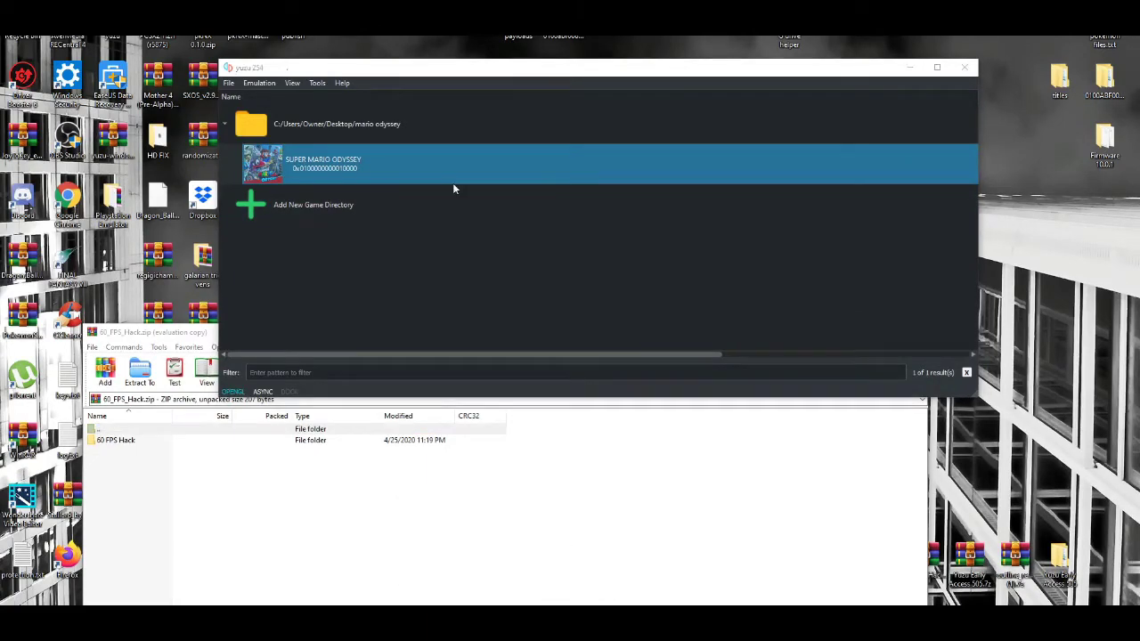
Step: Copy the 60 FPS Hack folder from the archive into the game's mod data folder and close both windows
click(352, 509)
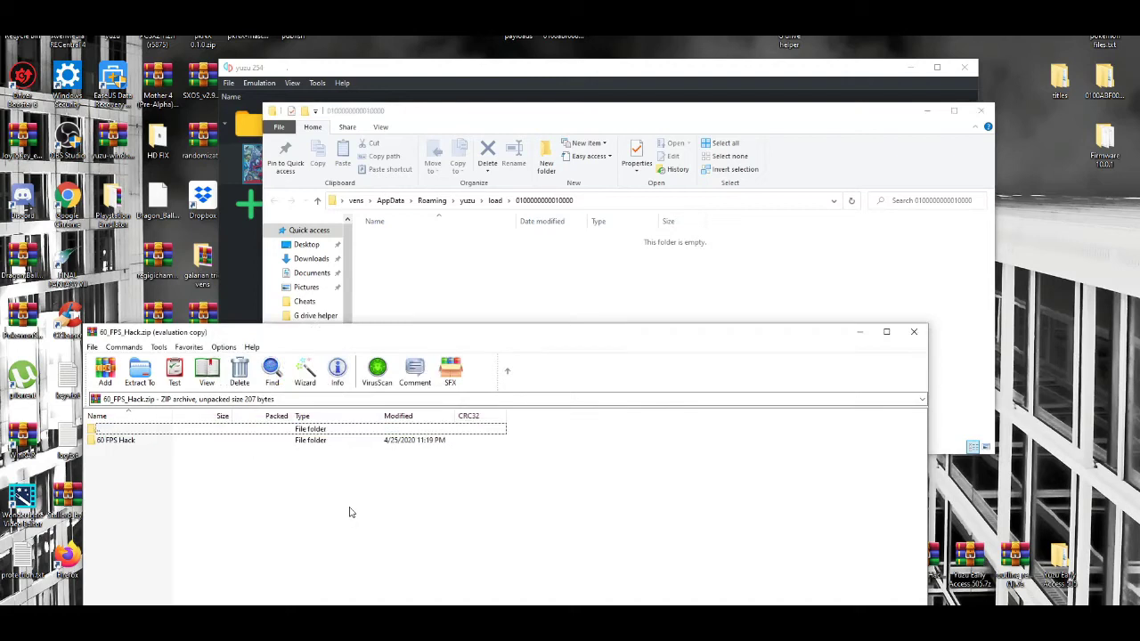
click(234, 443)
drag(227, 445, 526, 267)
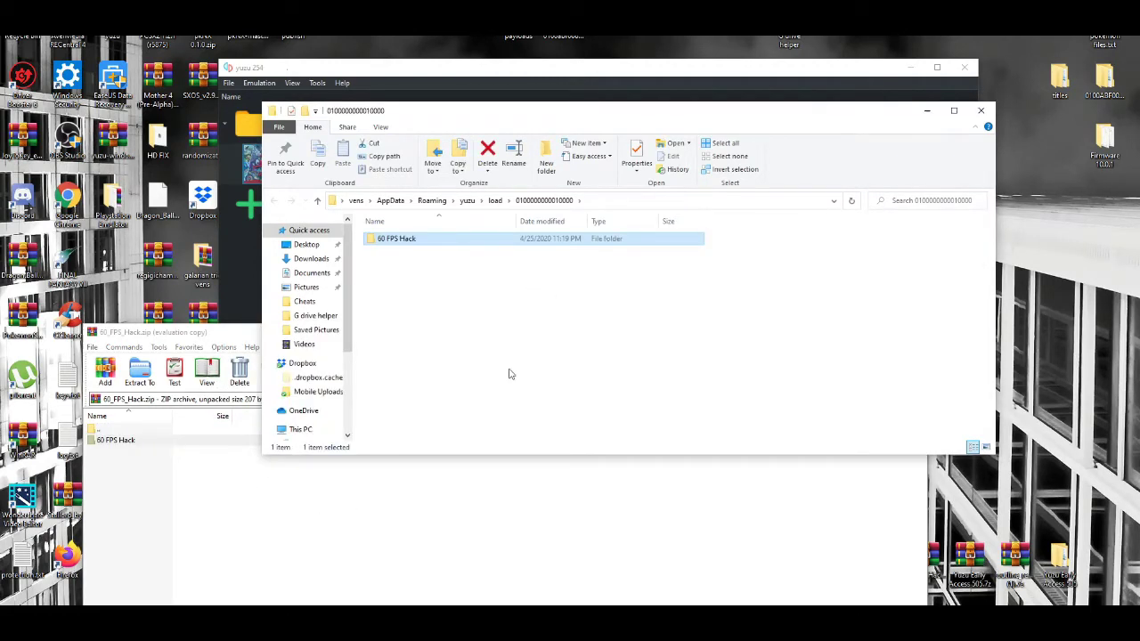
click(477, 525)
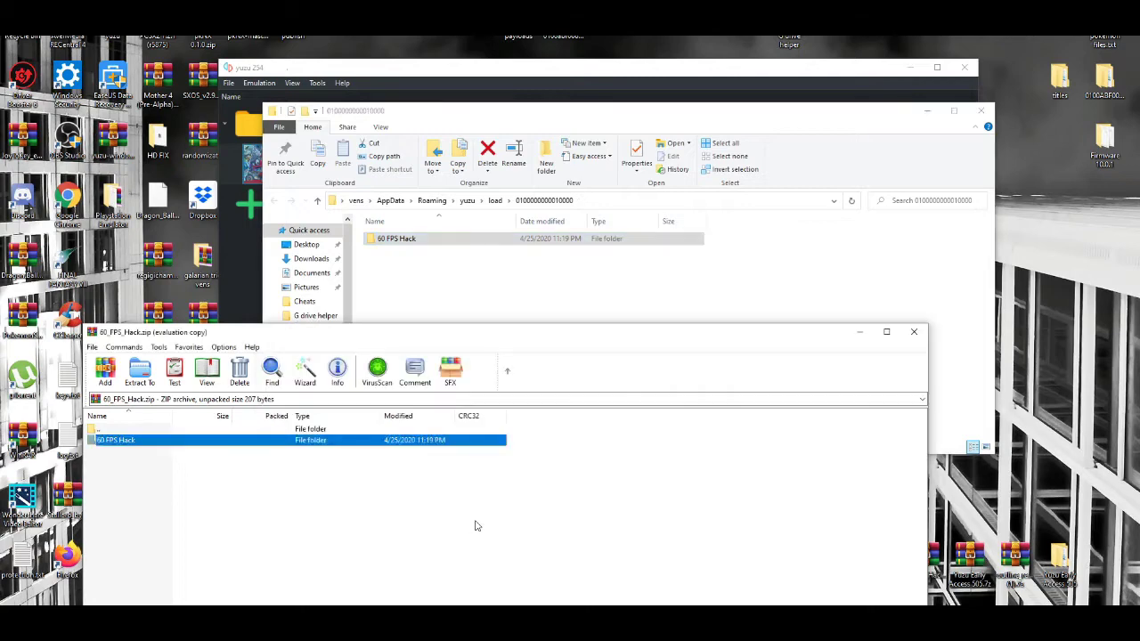
click(914, 332)
click(983, 113)
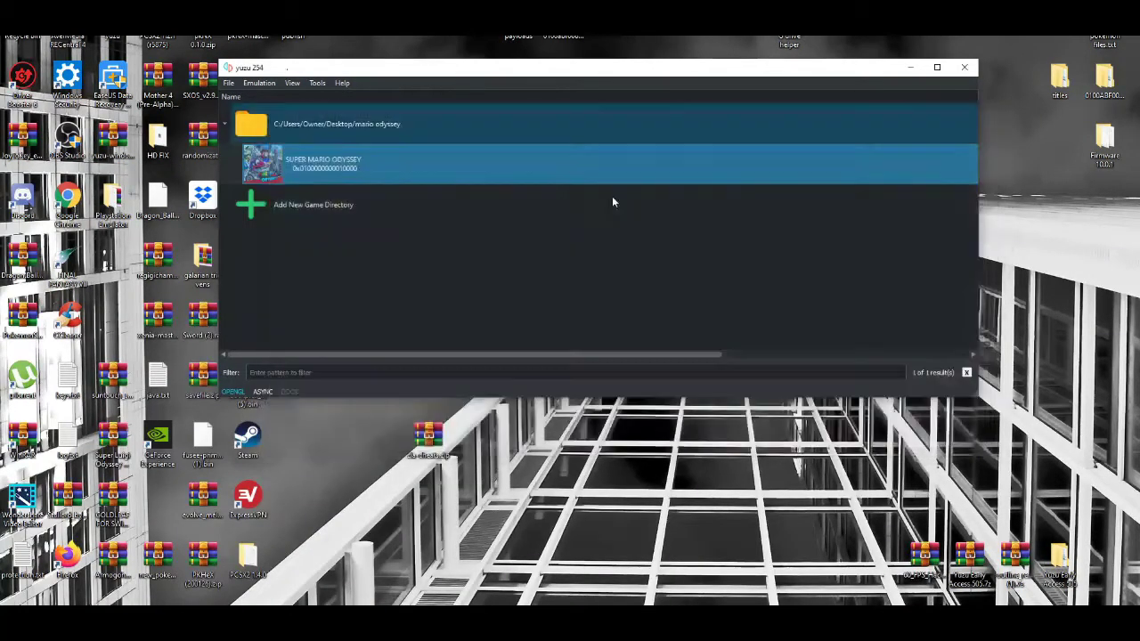
Step: Check the add-ons list in Super Mario Odyssey's properties for the 60 FPS Hack patch
right_click(400, 180)
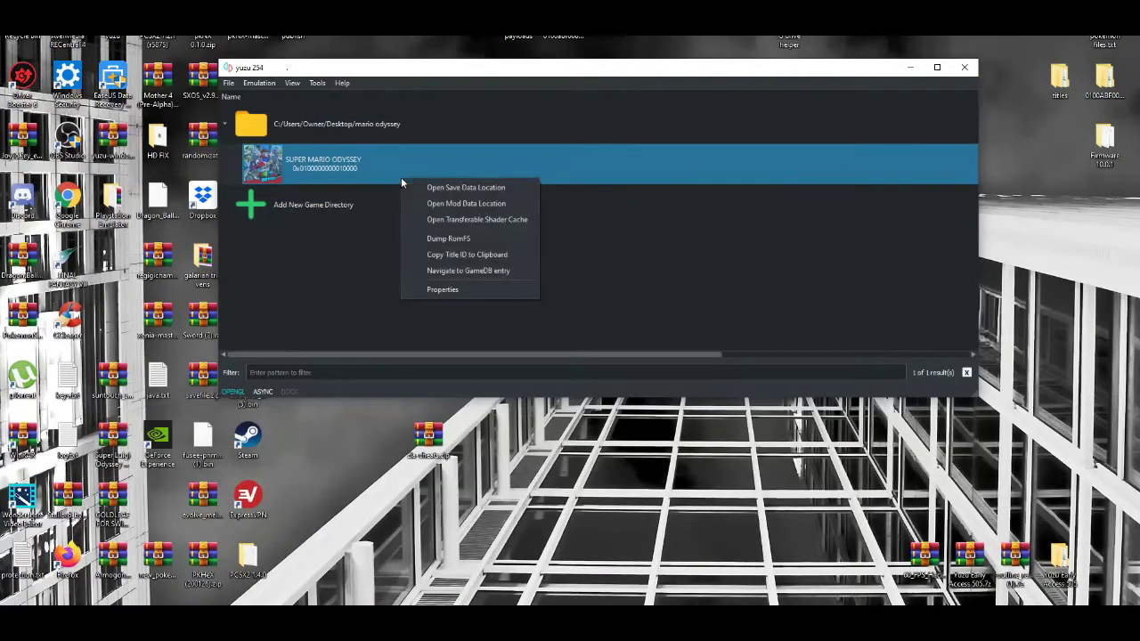
click(446, 289)
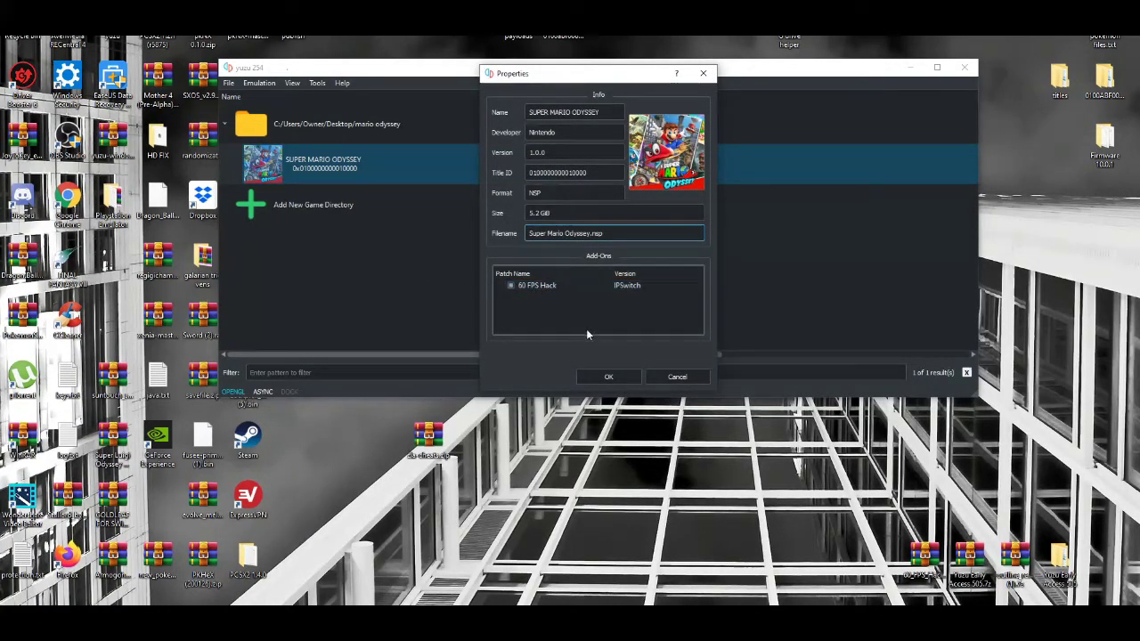
click(609, 378)
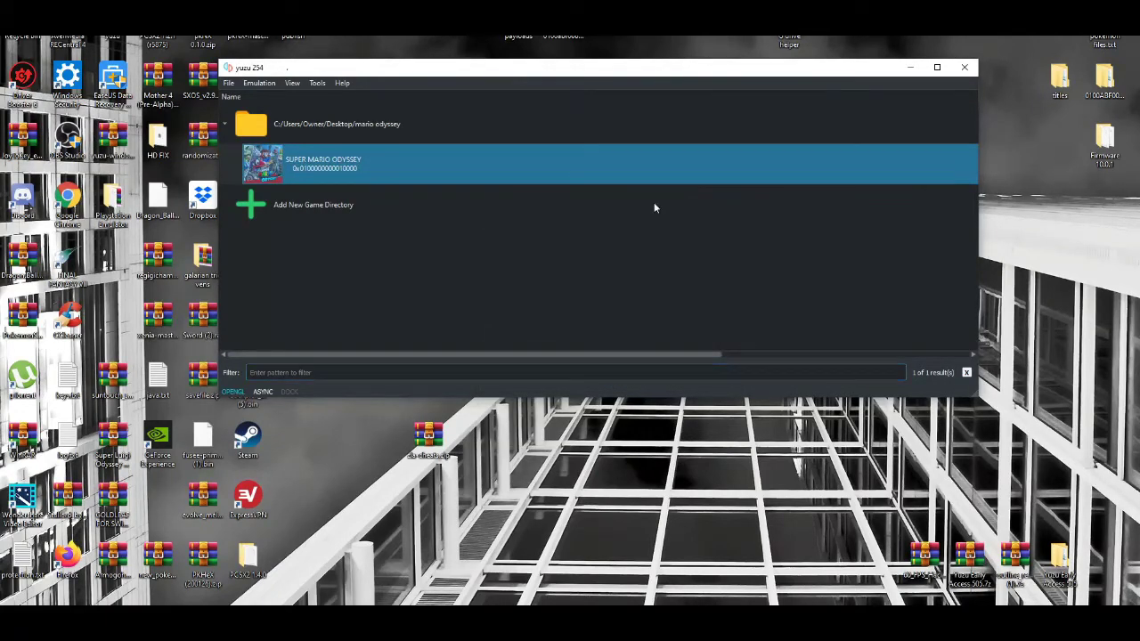
drag(643, 68, 662, 54)
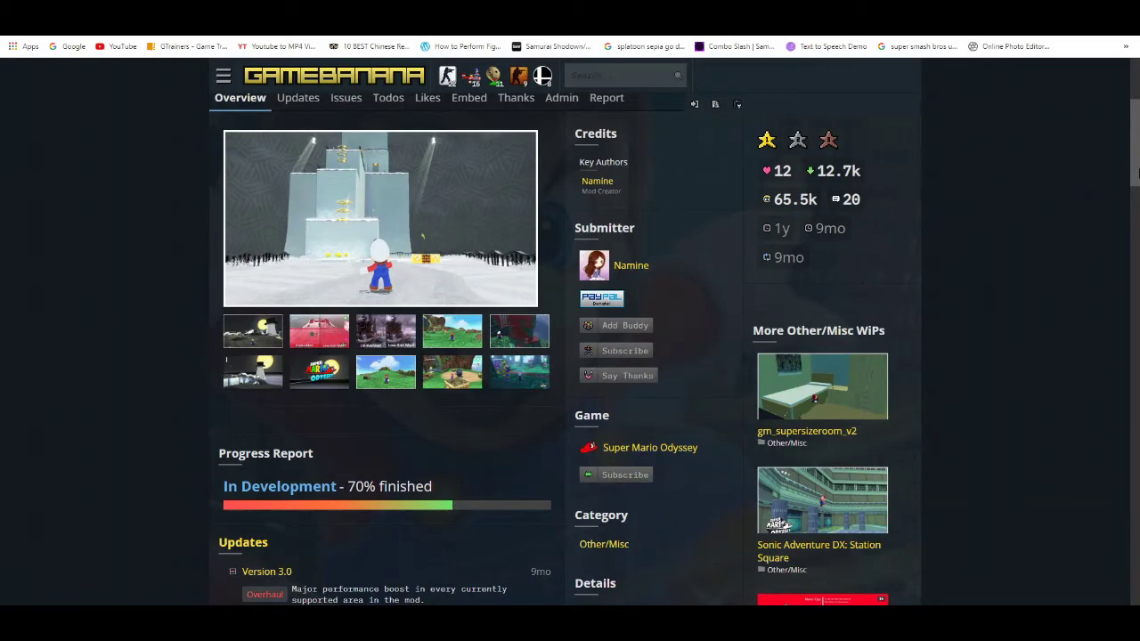
Step: Examine the Super Mario Odyssey low-end mod page on GameBanana, including its updates and screenshot gallery
drag(1136, 174, 1138, 200)
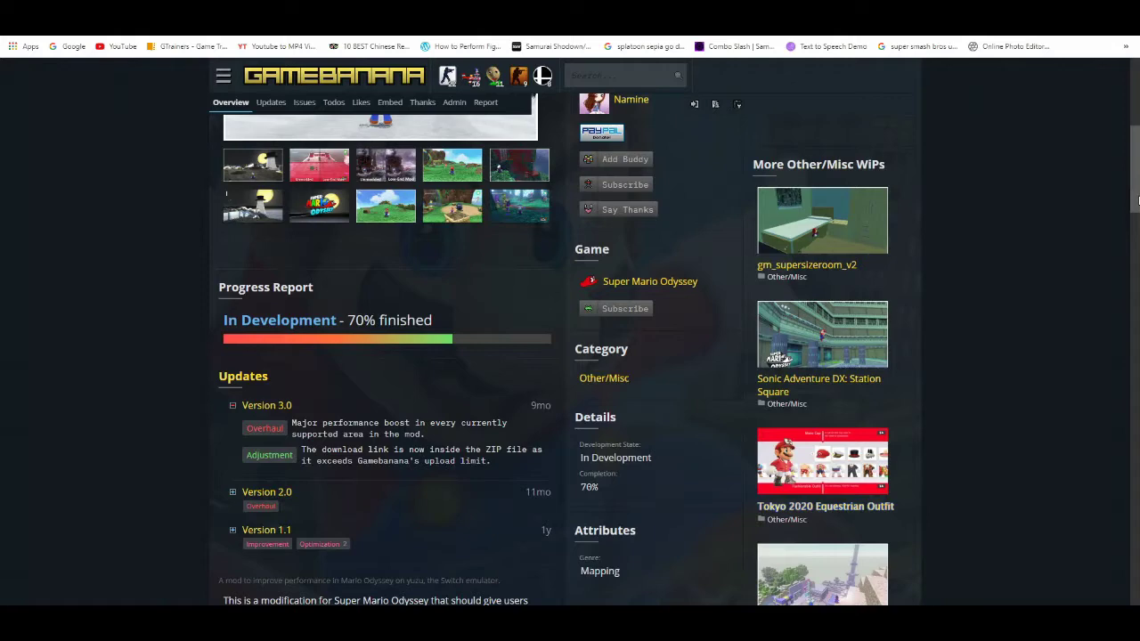
drag(1137, 200, 1118, 179)
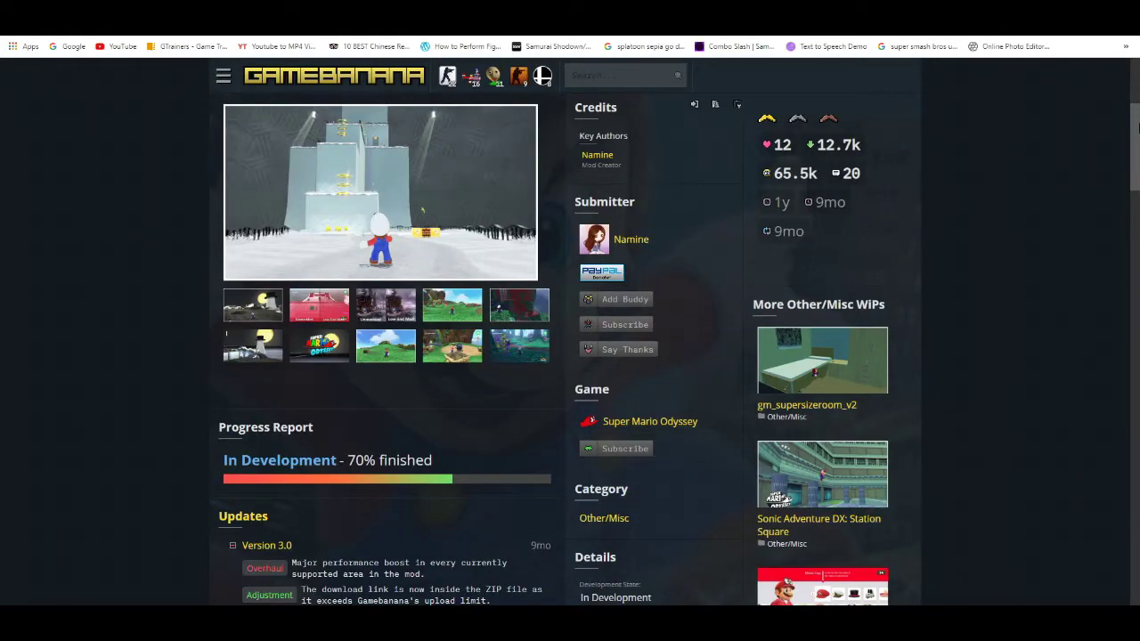
mouse_move(1138, 127)
mouse_down()
mouse_move(1138, 171)
mouse_move(1127, 138)
mouse_up()
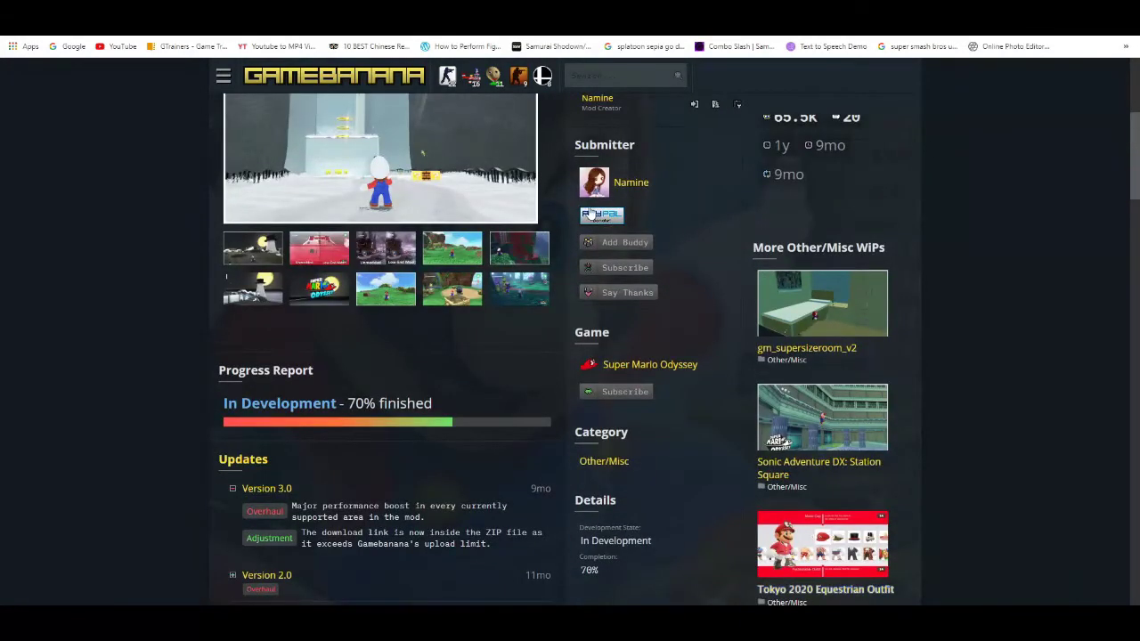
click(255, 253)
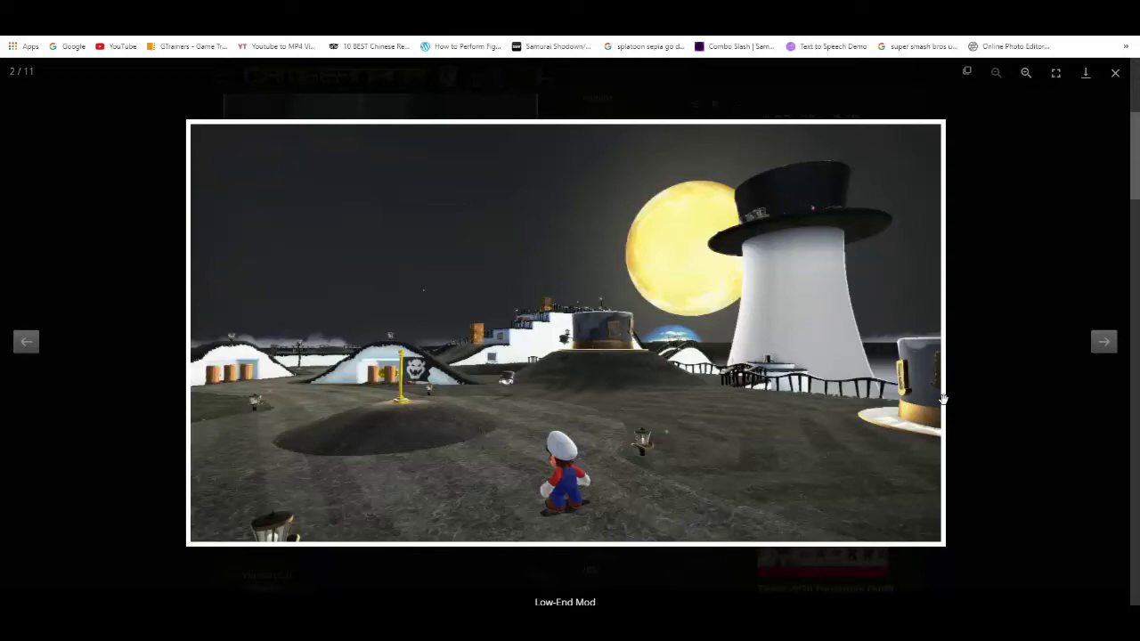
click(1103, 342)
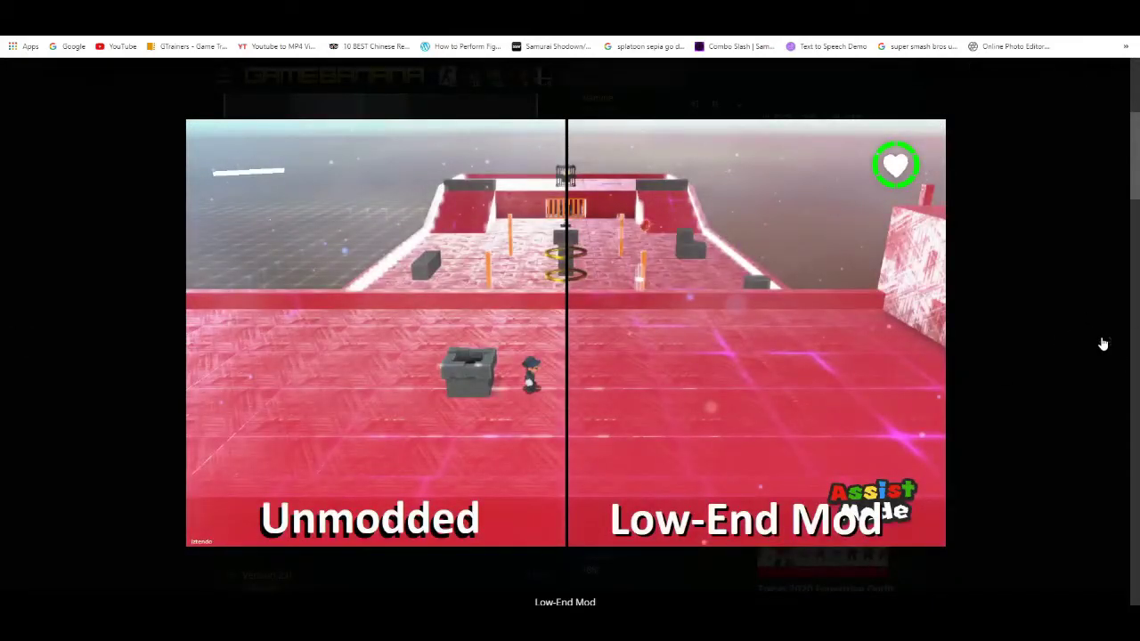
click(1107, 345)
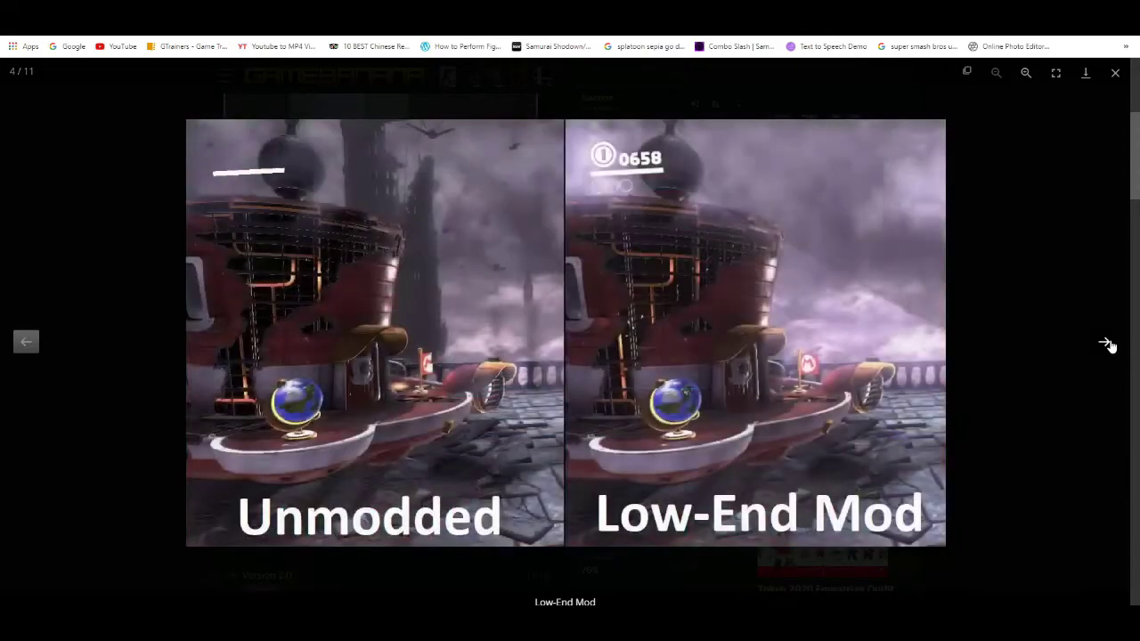
click(1107, 346)
click(1107, 345)
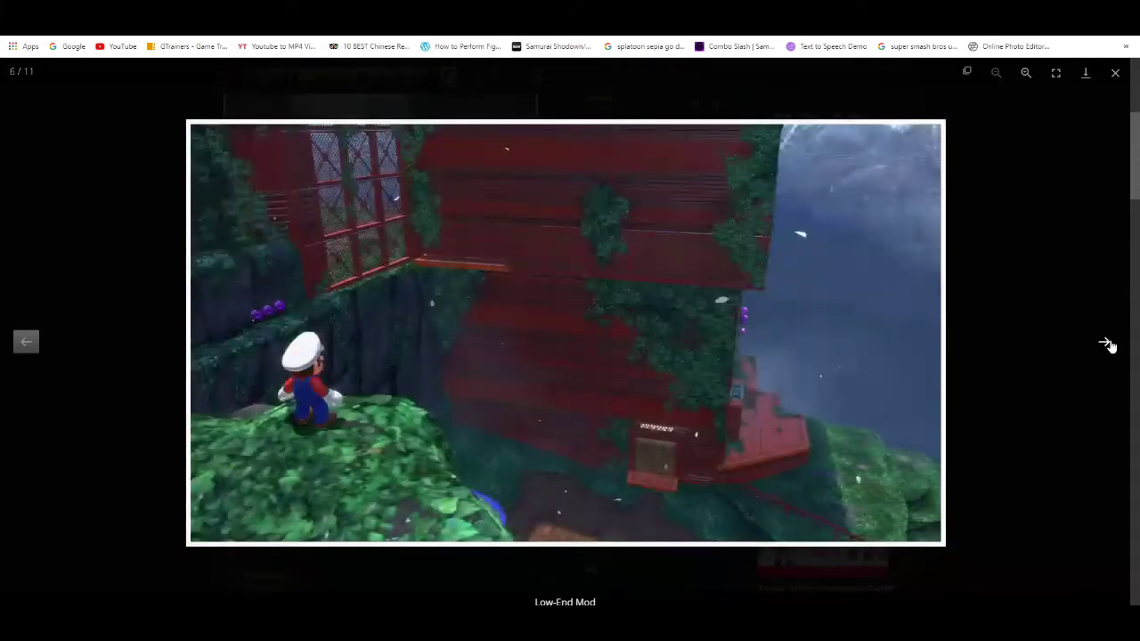
click(1108, 346)
click(1107, 346)
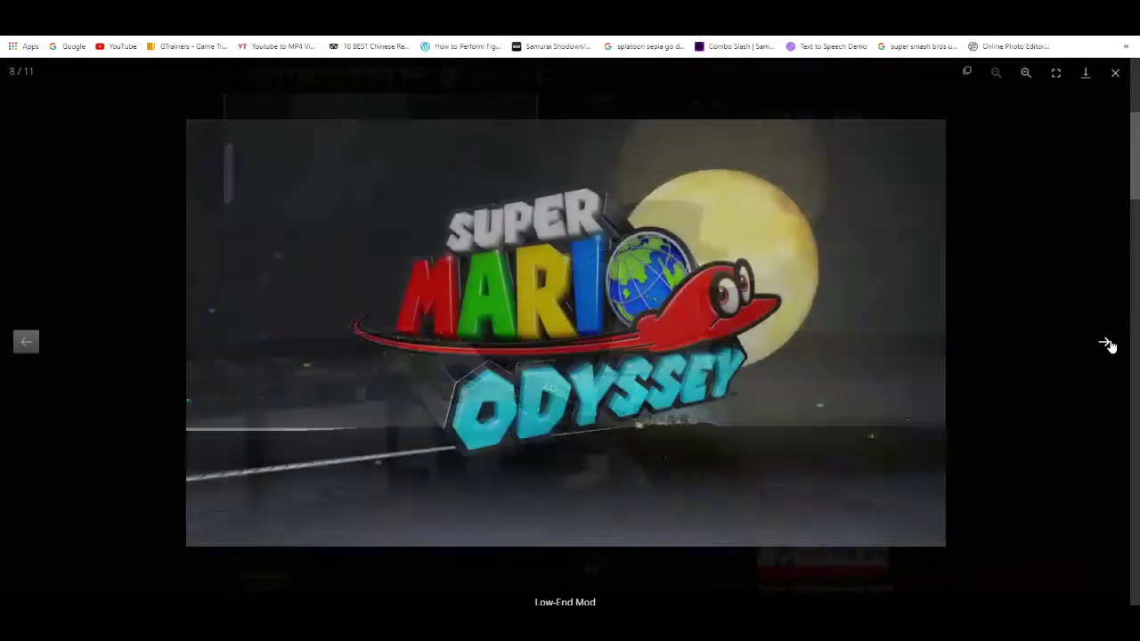
click(1107, 346)
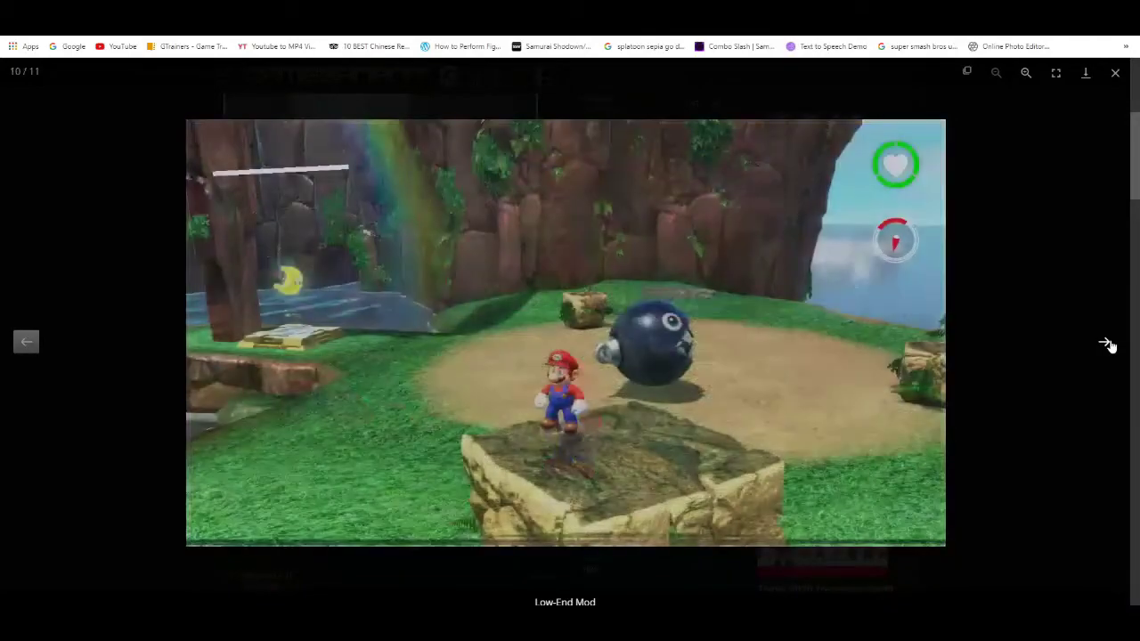
click(1086, 235)
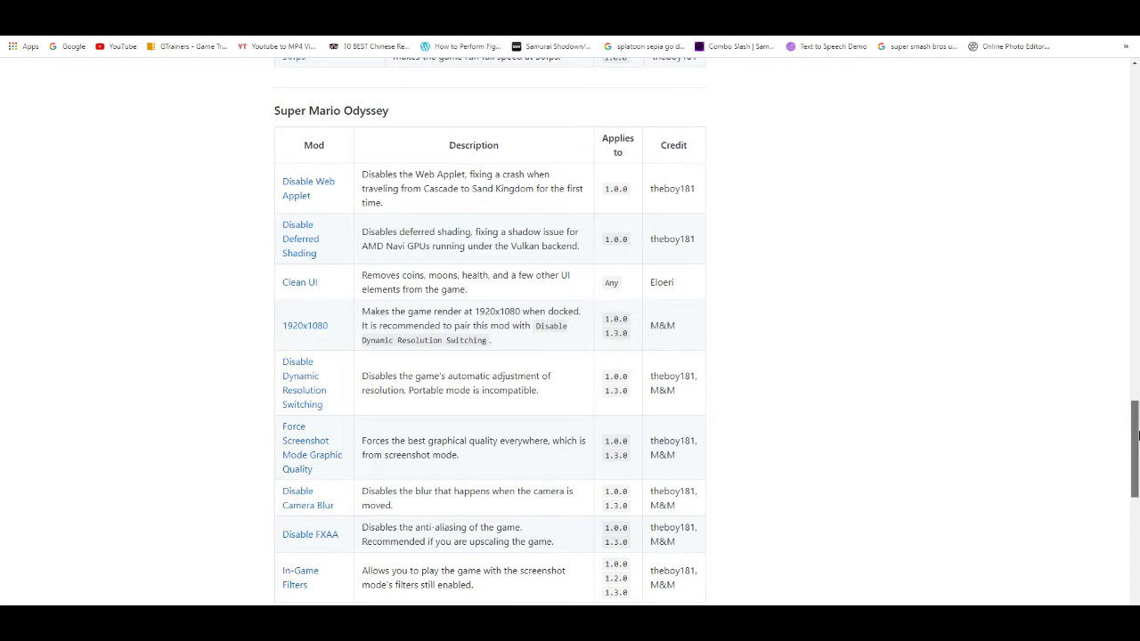
Step: Download the 1920x1080 mod from the Super Mario Odyssey mod table and open 1920x1080.zip
drag(1137, 434, 1137, 439)
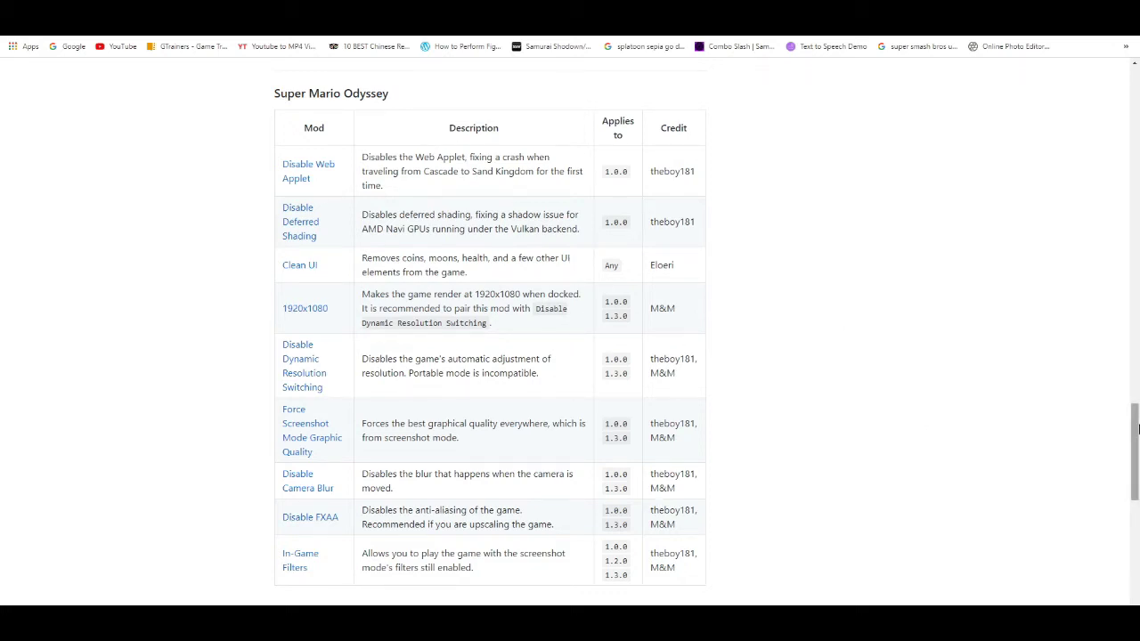
drag(1138, 430, 1137, 430)
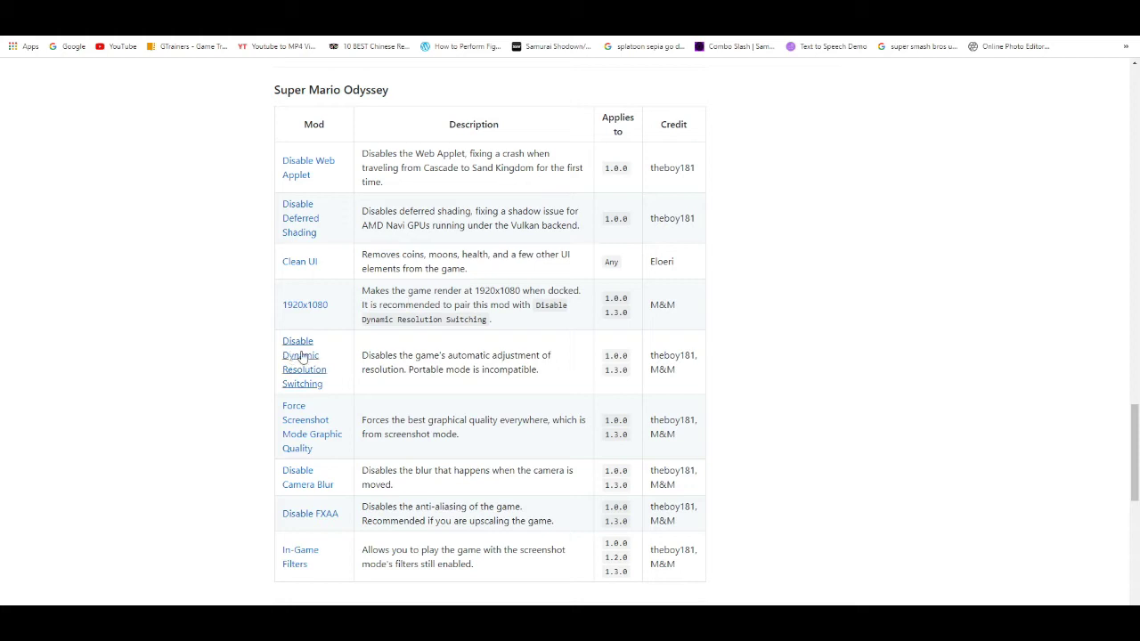
click(310, 304)
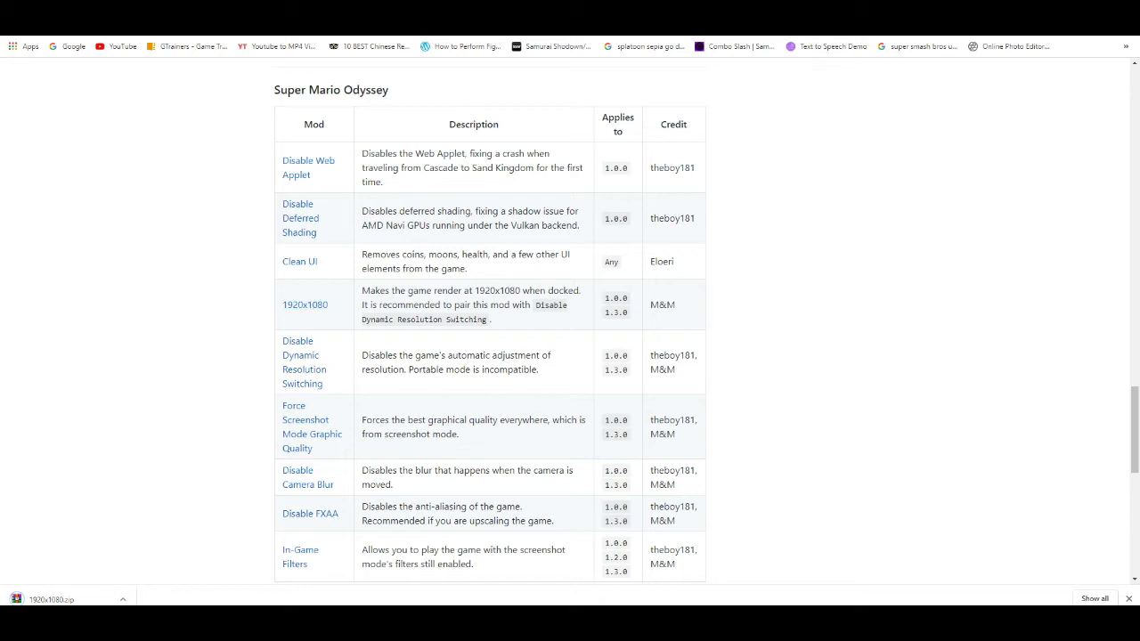
click(54, 600)
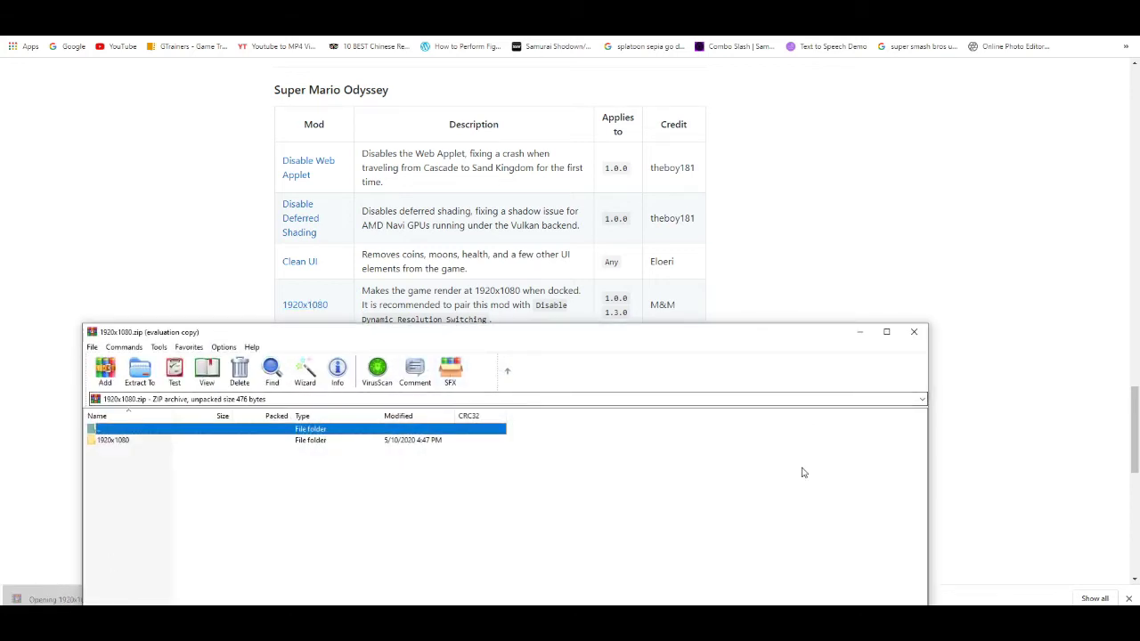
click(595, 554)
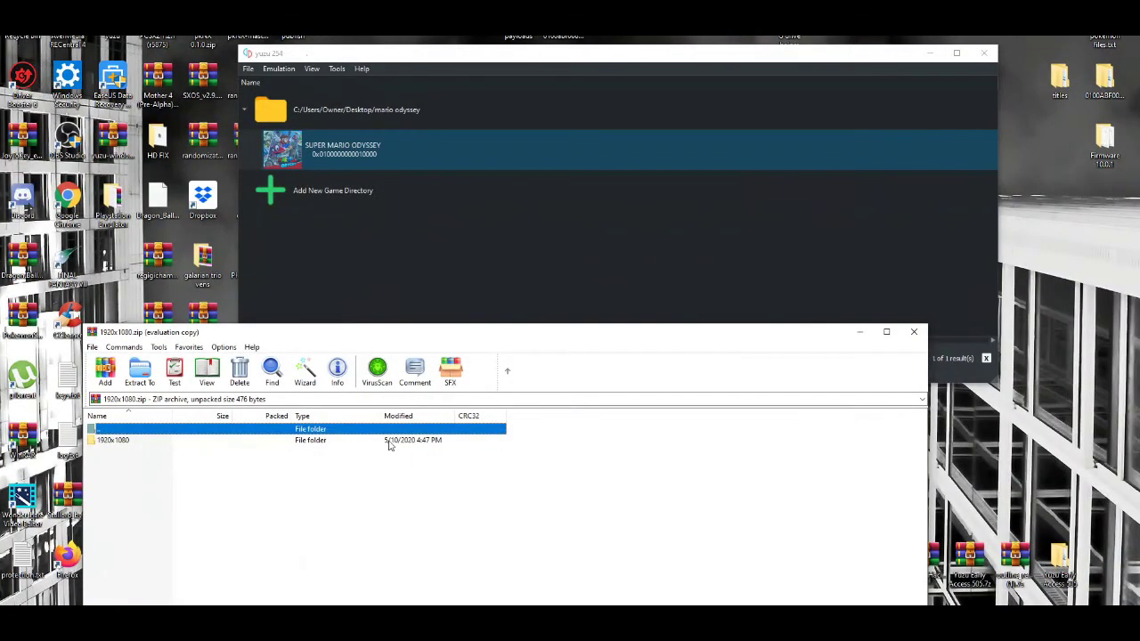
Step: Inspect the contents of the exefs folder inside the archive's 1920x1080 folder and return to the archive's top level
double_click(389, 440)
double_click(389, 440)
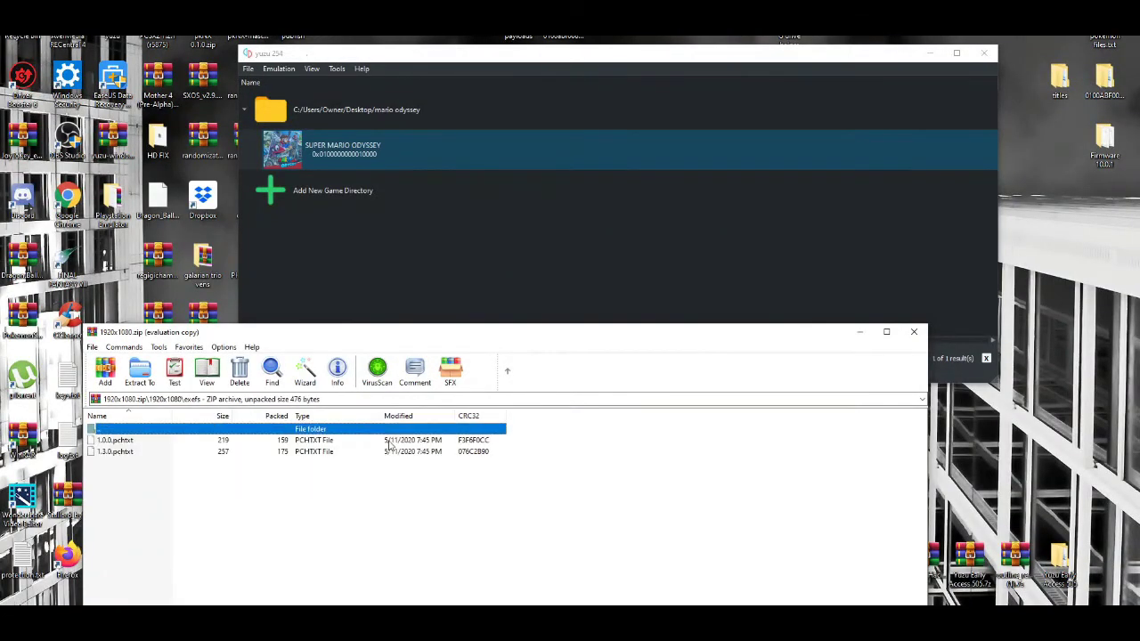
click(507, 372)
click(507, 373)
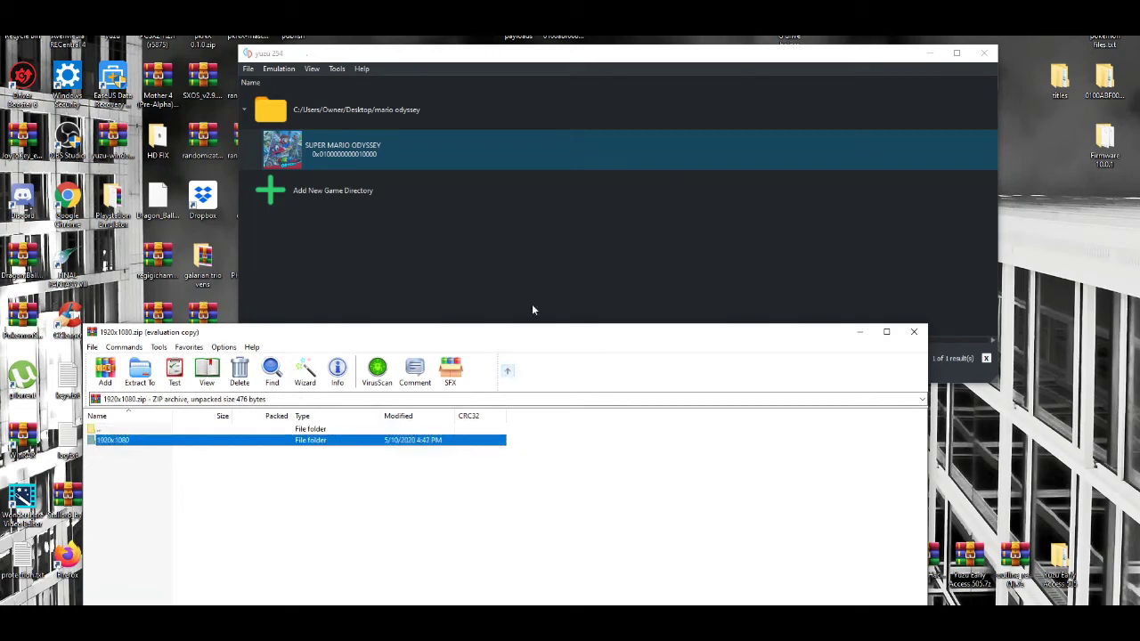
Step: Copy the 1920x1080 folder from the archive into Super Mario Odyssey's mod data location, and close the archive and folder windows
right_click(444, 156)
click(501, 185)
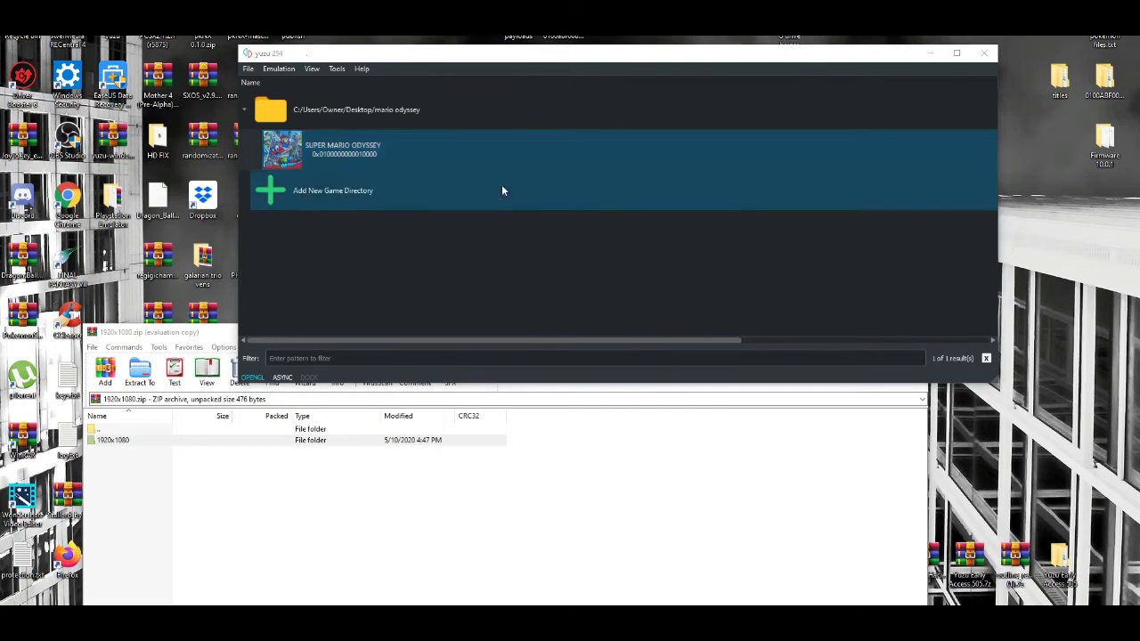
click(343, 532)
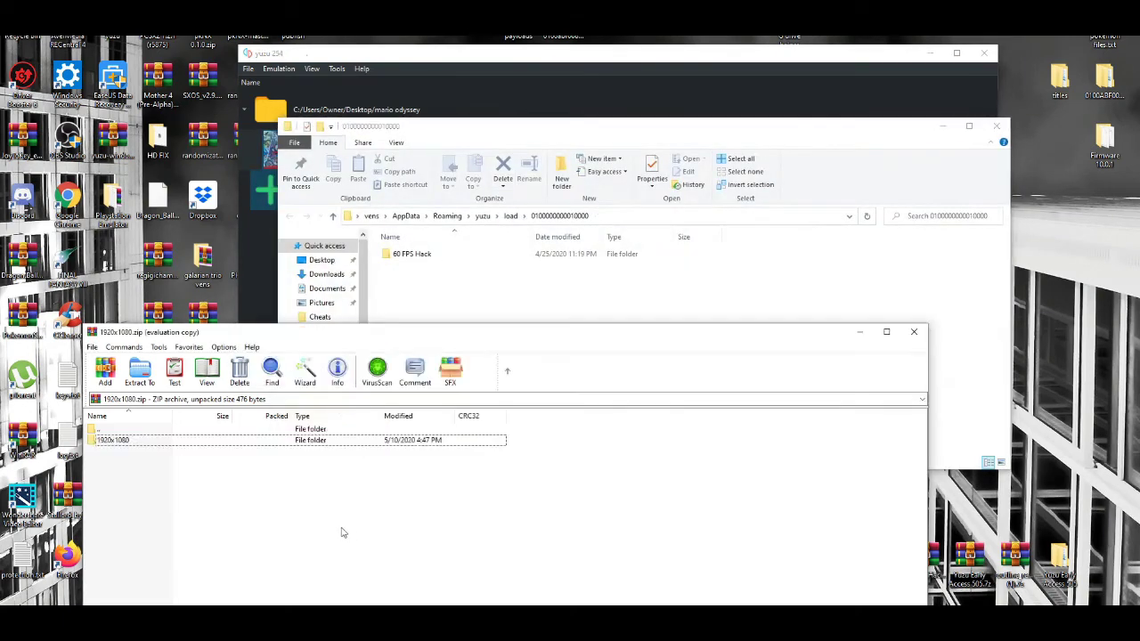
click(238, 442)
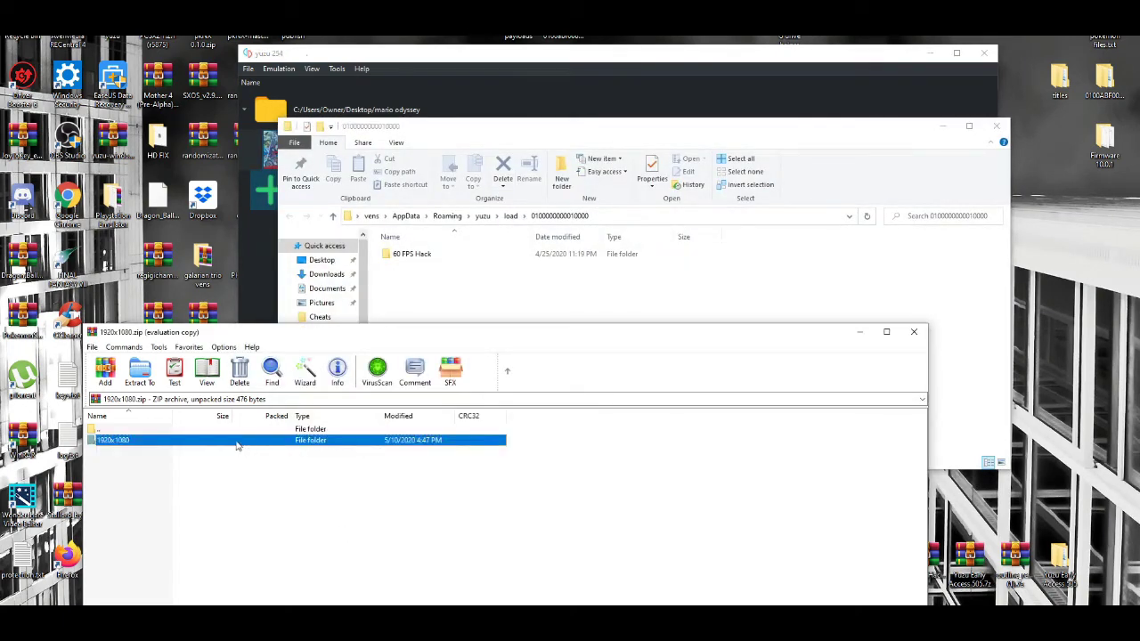
drag(236, 445, 432, 298)
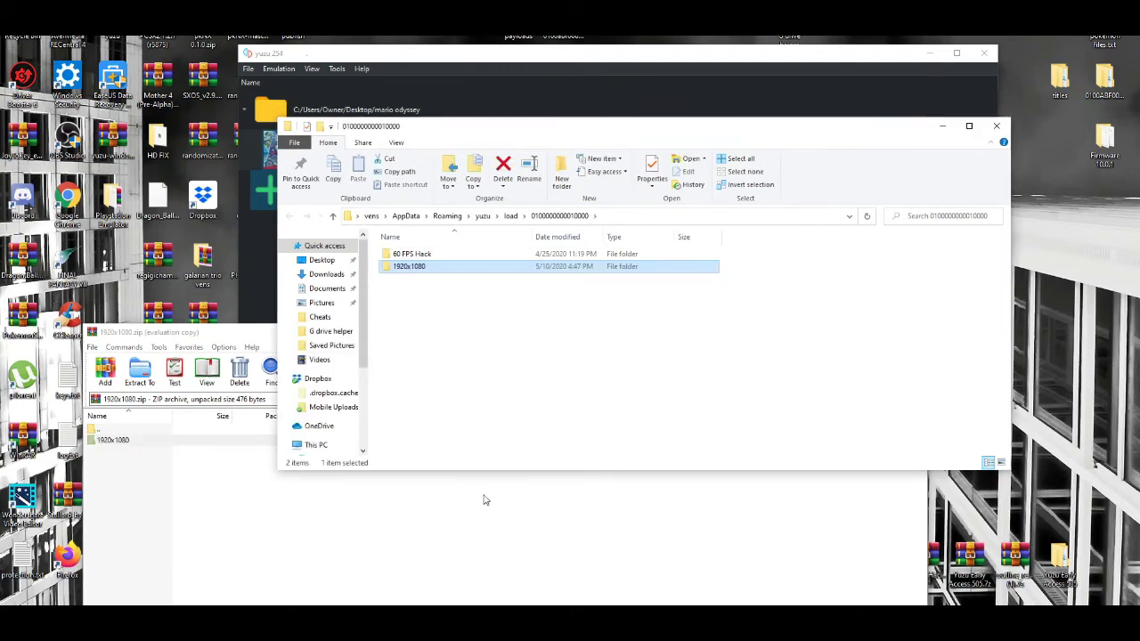
click(484, 500)
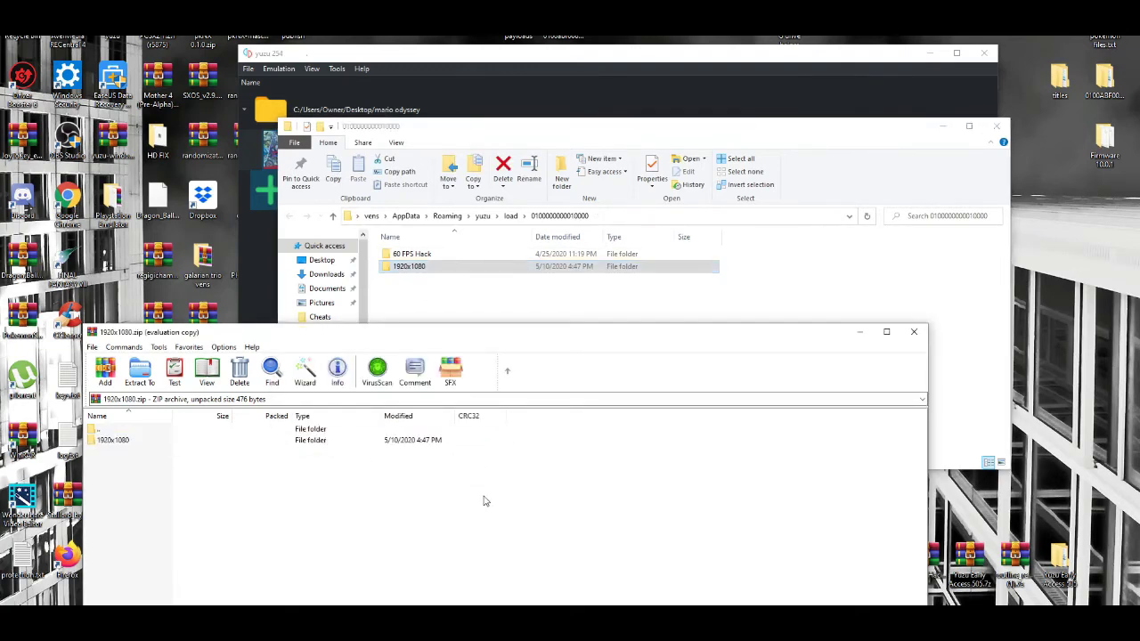
click(913, 333)
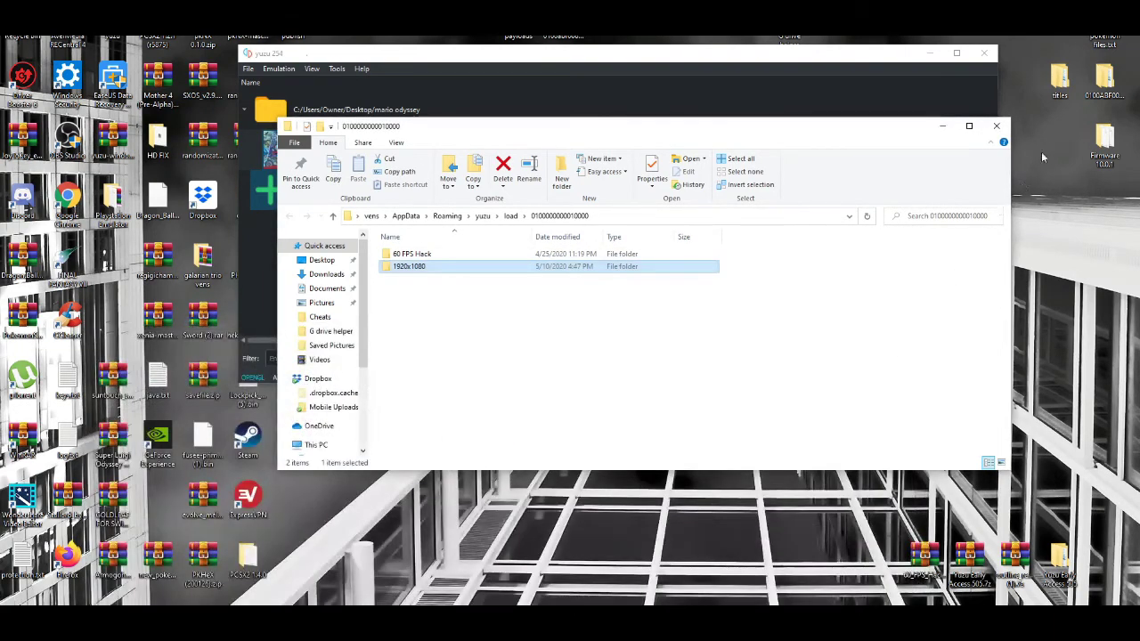
click(997, 125)
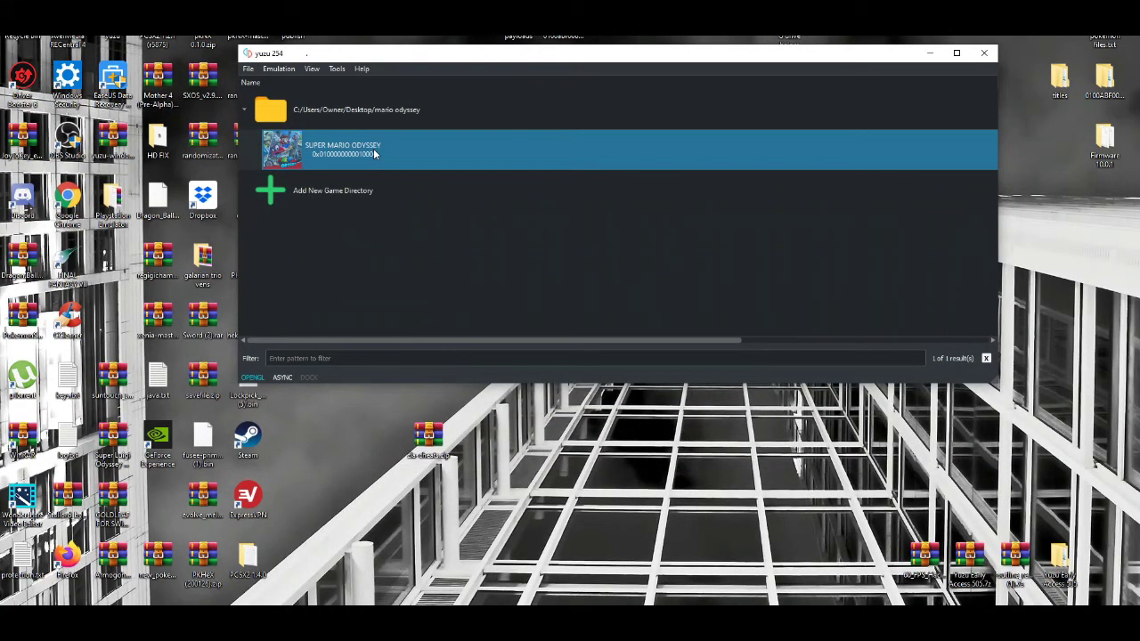
Step: Check Super Mario Odyssey's properties for the 1920x1080 and 60 FPS Hack add-ons and accept the dialog
right_click(632, 153)
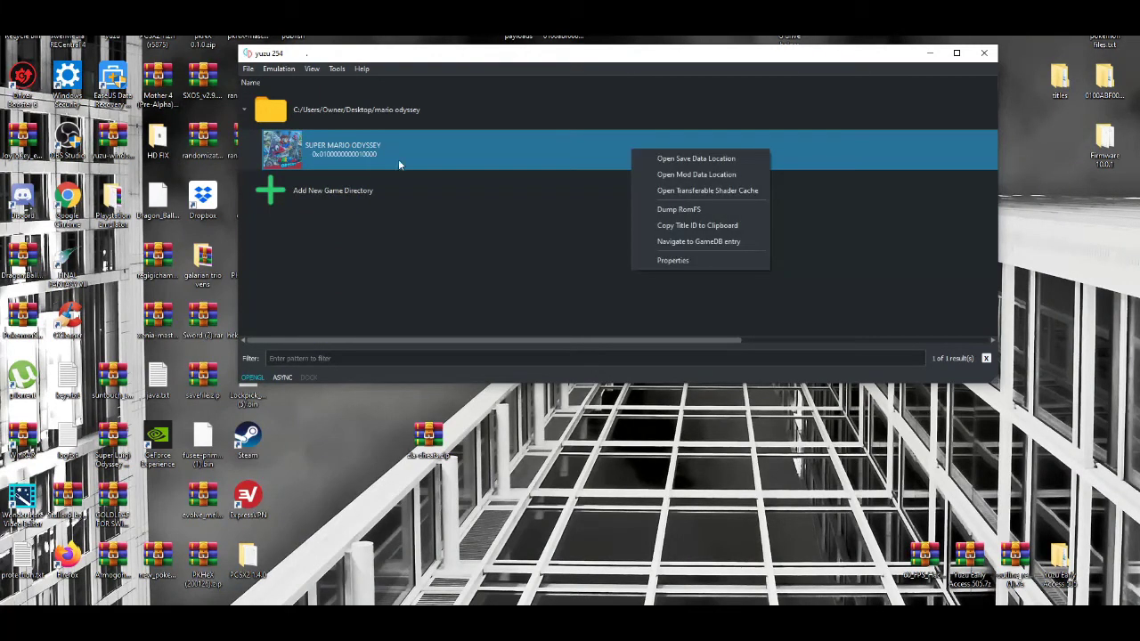
click(693, 262)
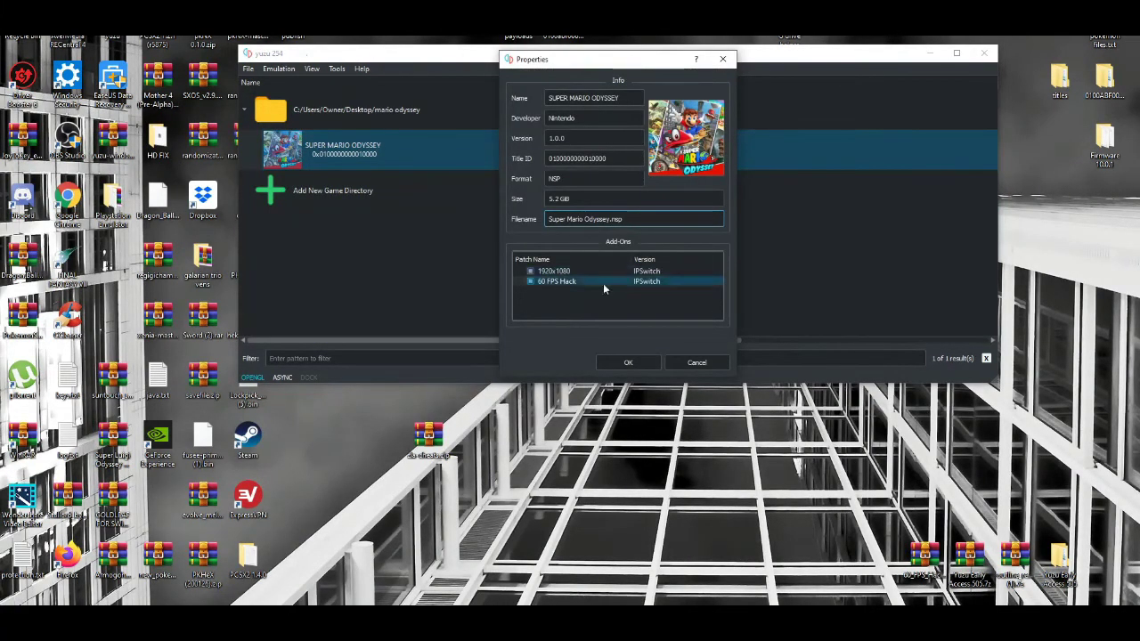
click(567, 273)
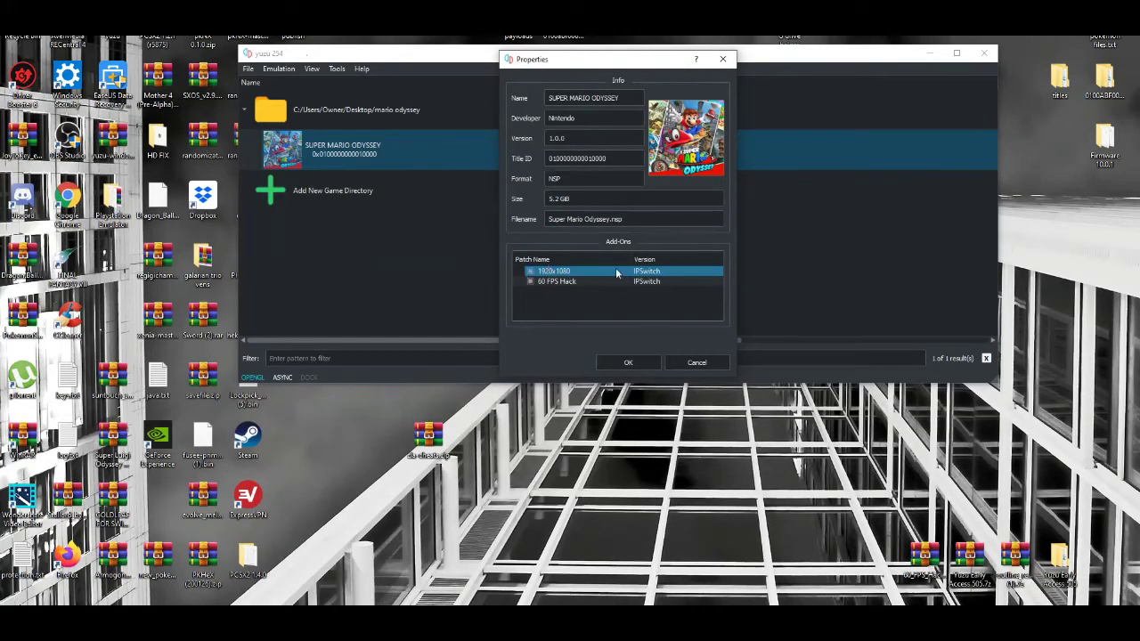
click(628, 363)
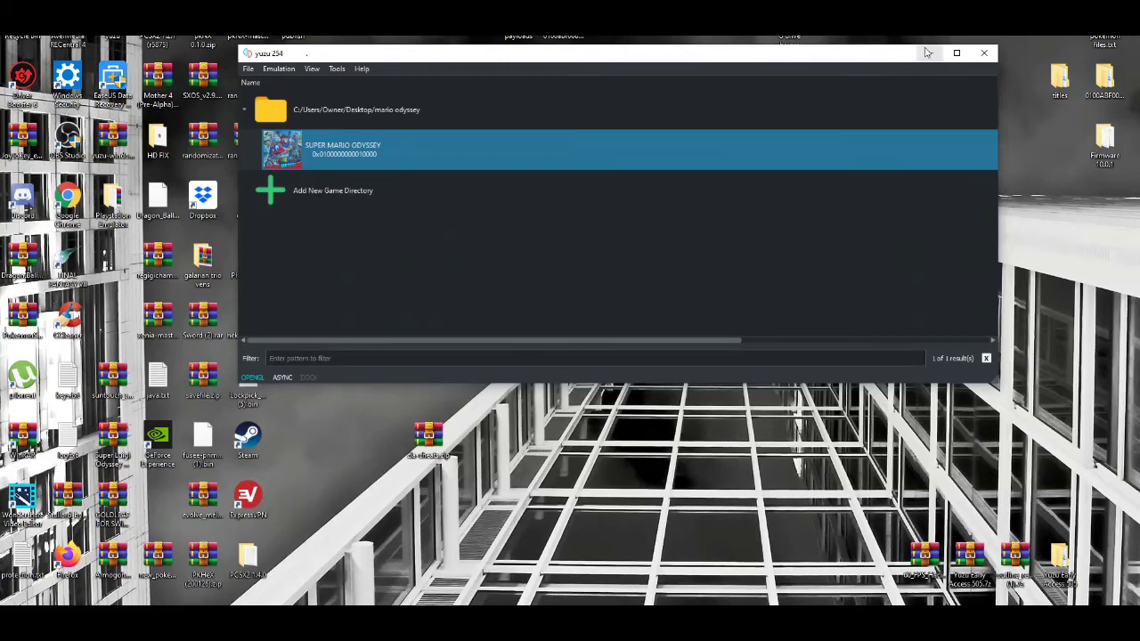
Step: Minimize yuzu, open NVIDIA Control Panel and review the Manage 3D Settings, PhysX configuration and image settings preview pages
click(930, 53)
right_click(673, 289)
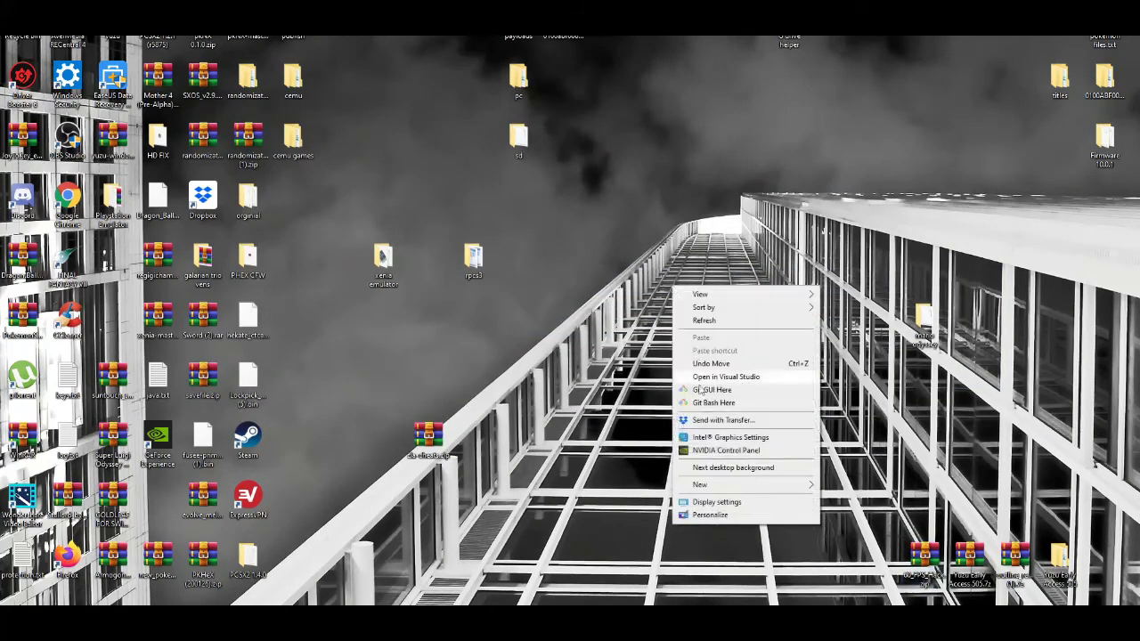
click(706, 449)
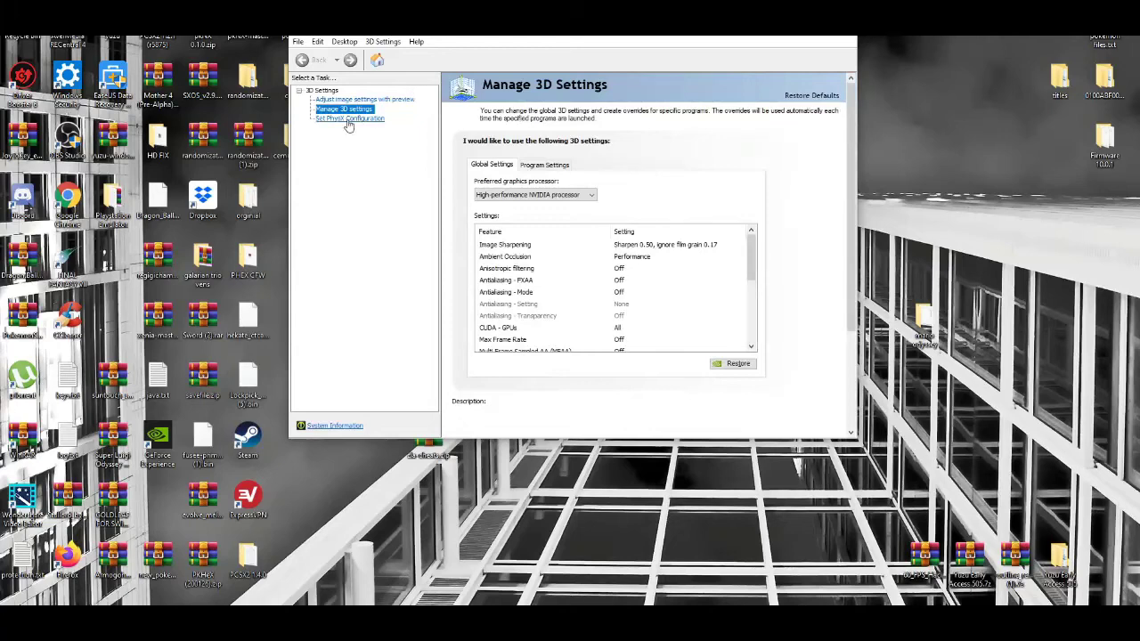
click(348, 118)
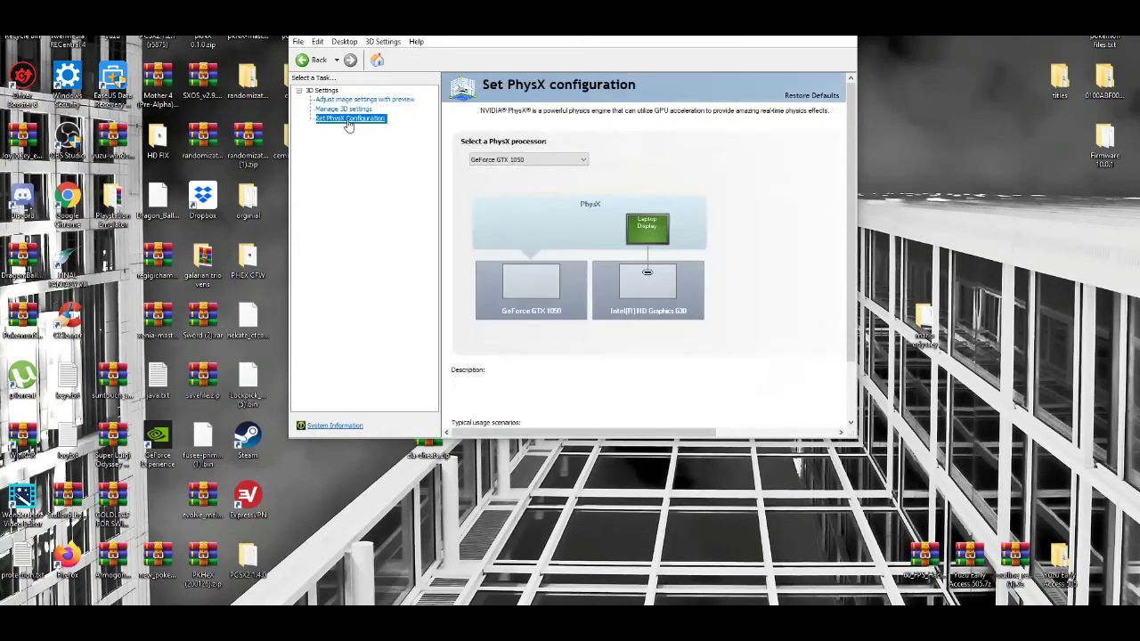
click(343, 109)
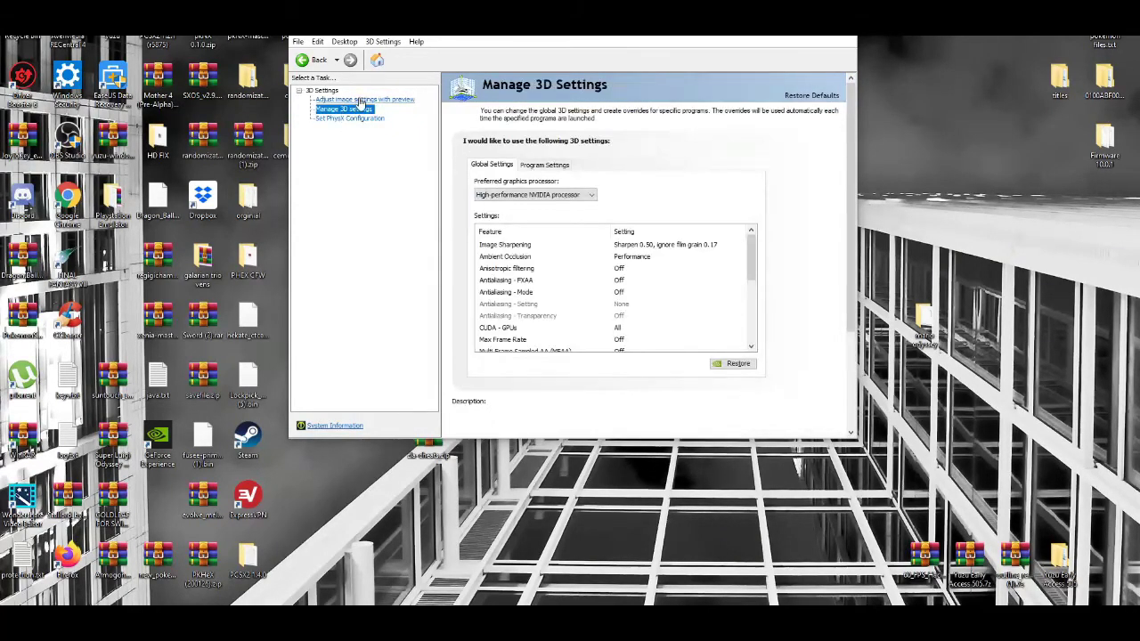
click(361, 101)
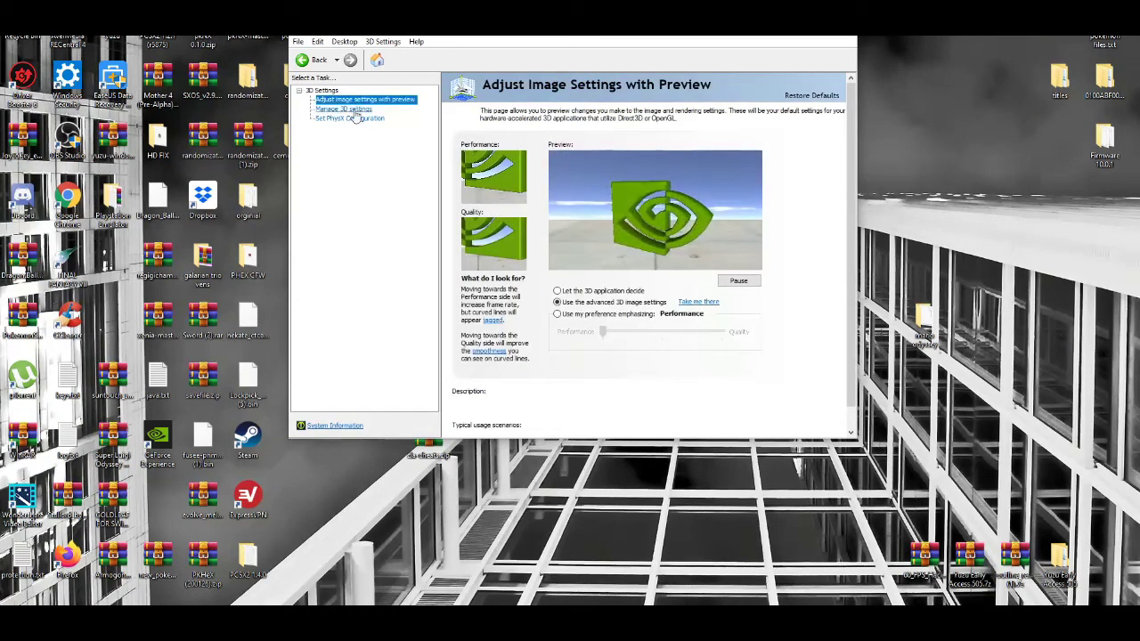
click(349, 110)
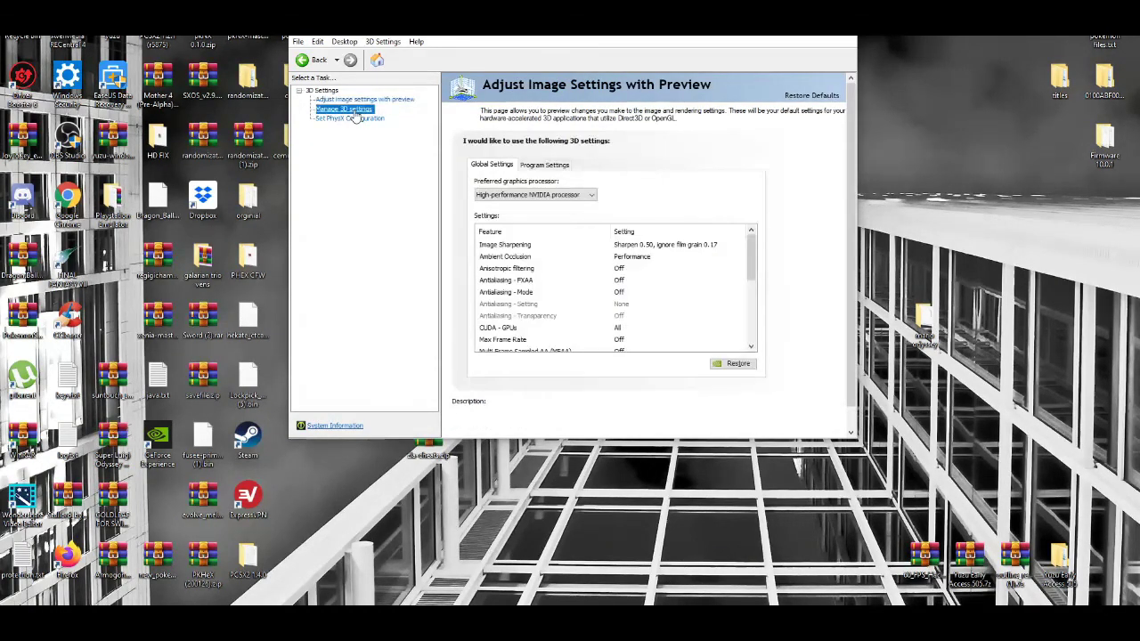
click(354, 120)
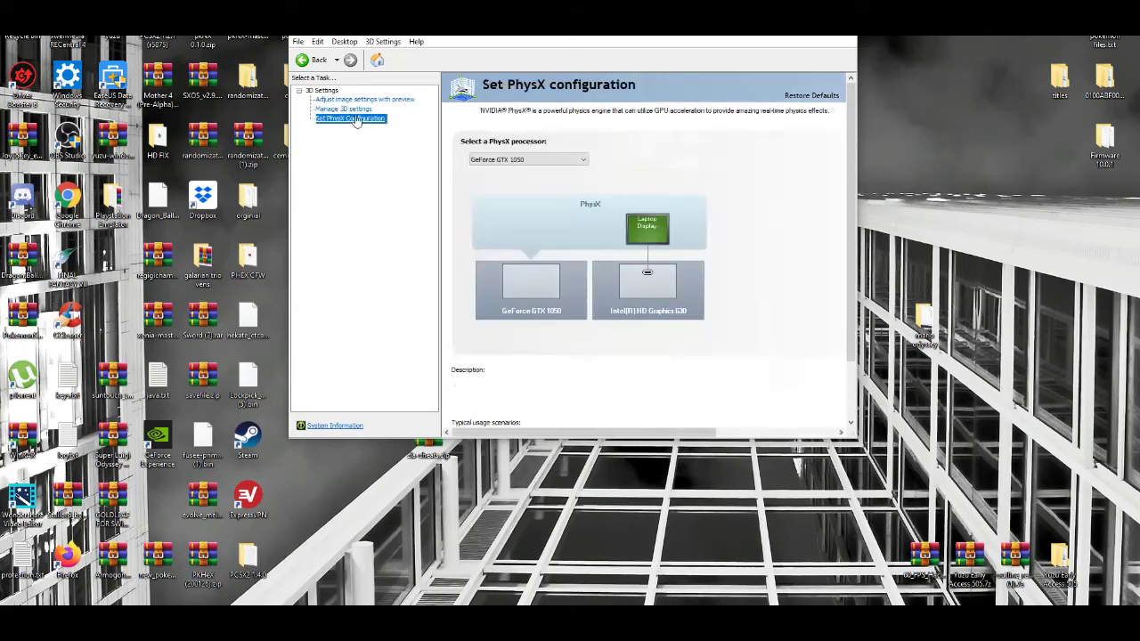
click(350, 109)
click(361, 99)
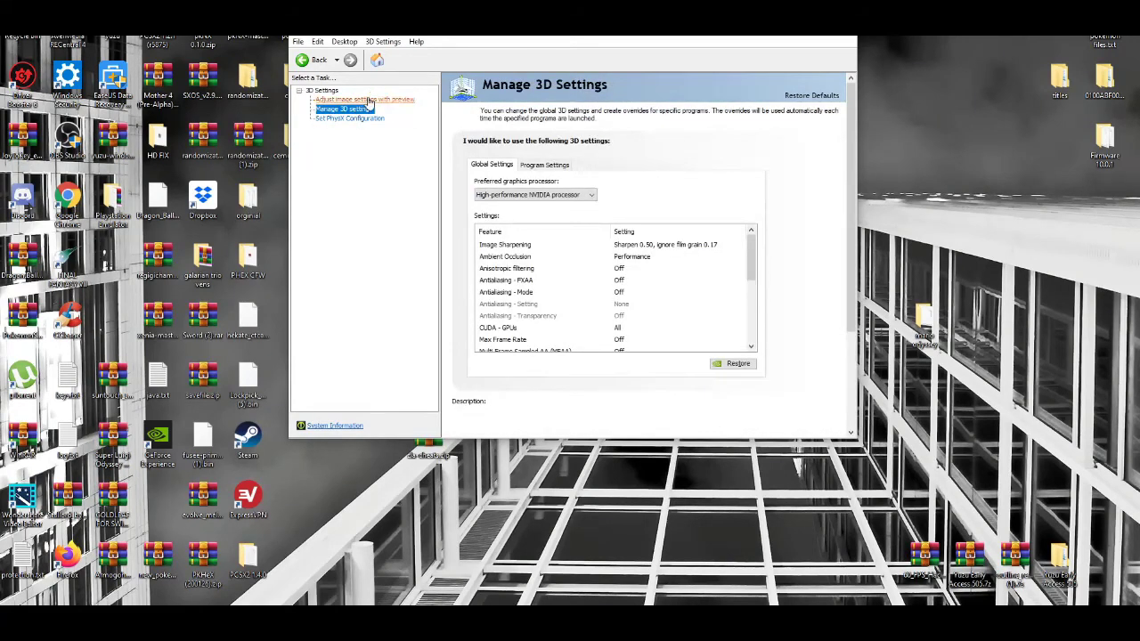
click(361, 120)
Step: Inspect the program-specific 3D settings for yuzu and close NVIDIA Control Panel
click(359, 109)
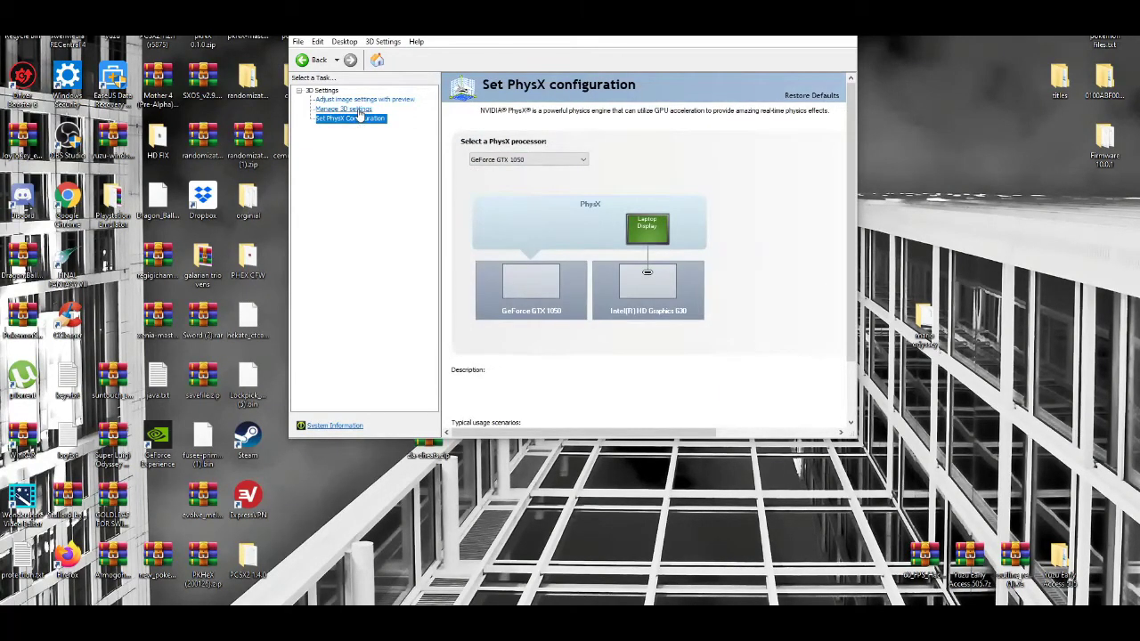
click(552, 164)
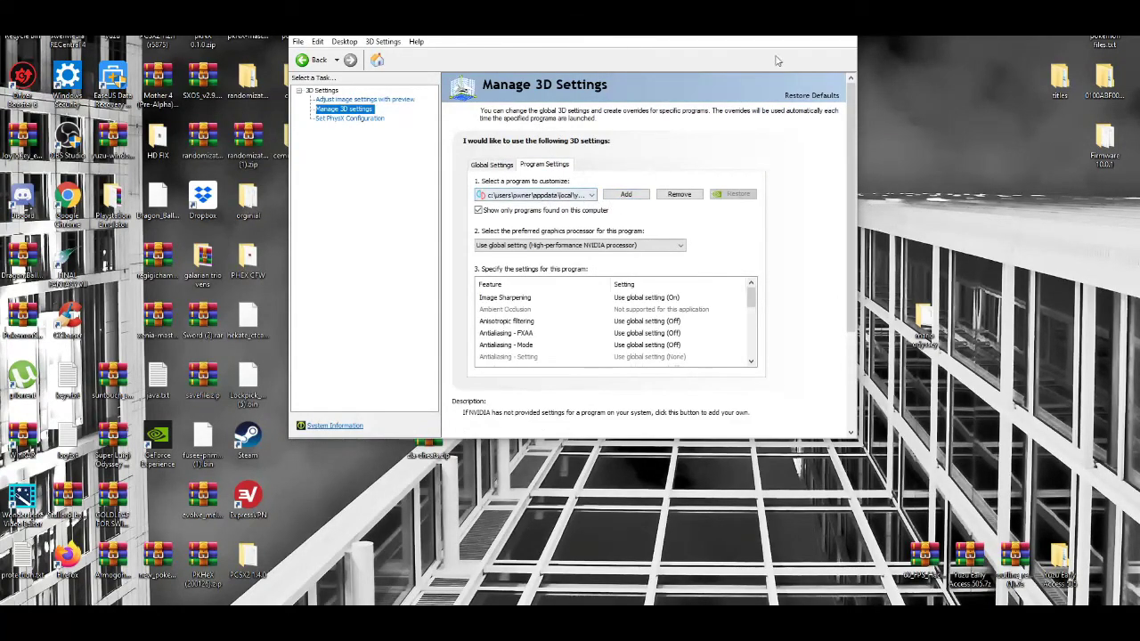
click(844, 39)
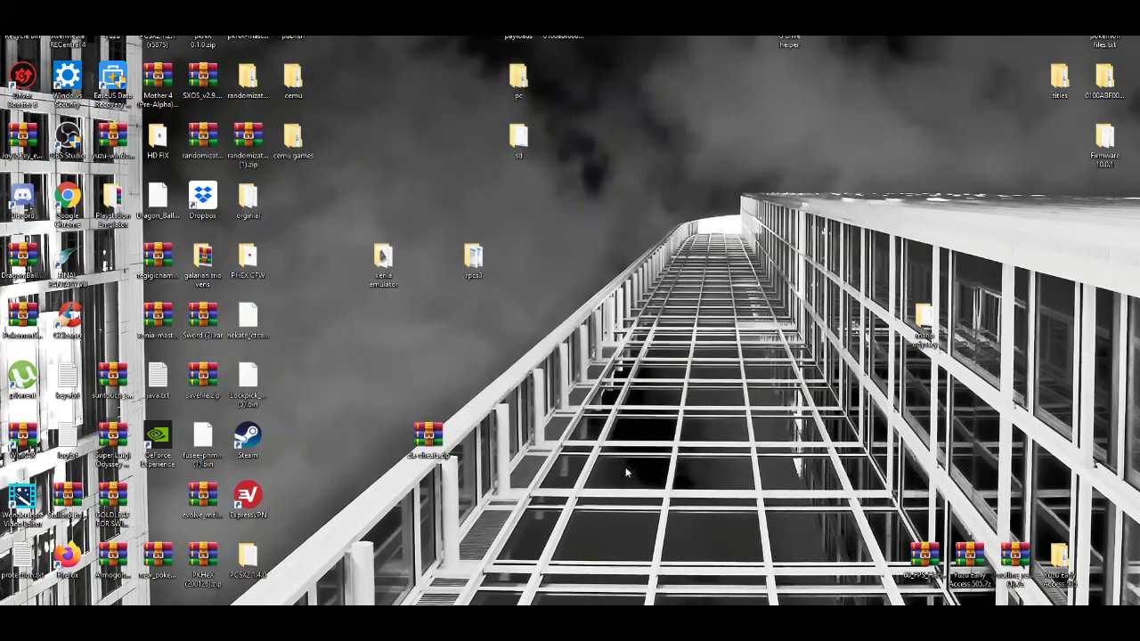